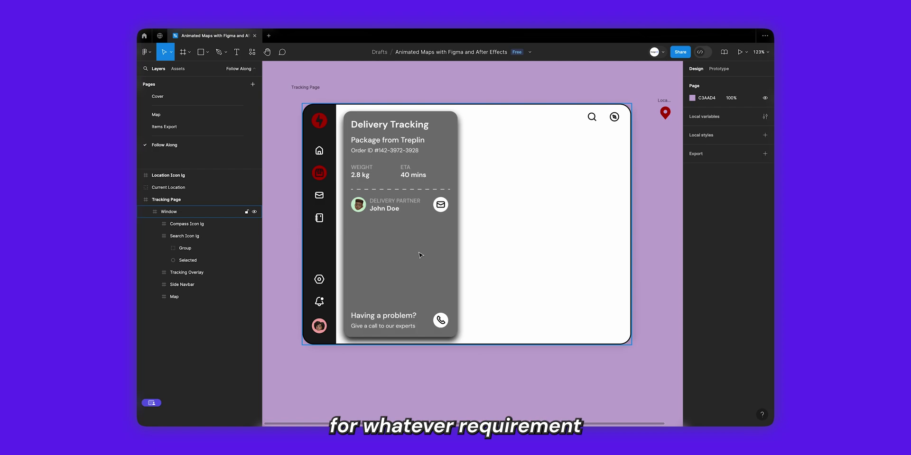
Find the Figmap - Map maker plugin by searching for "figmap" and run it.
key(Escape)
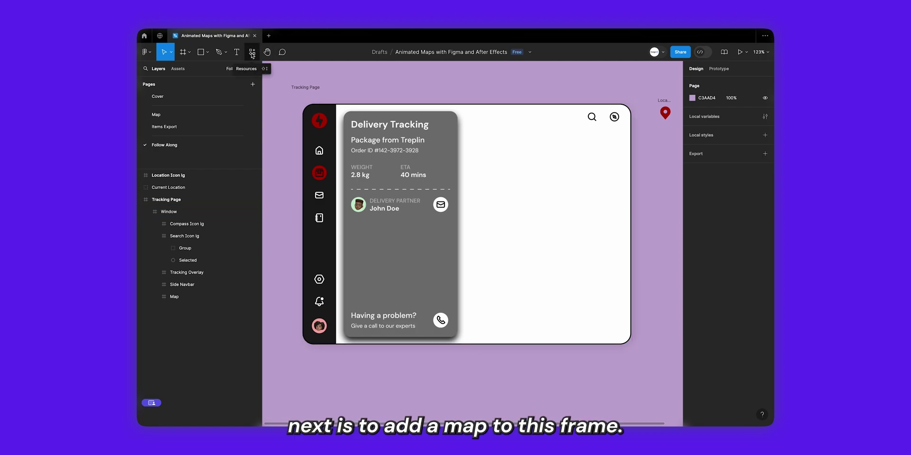
key(shift+i)
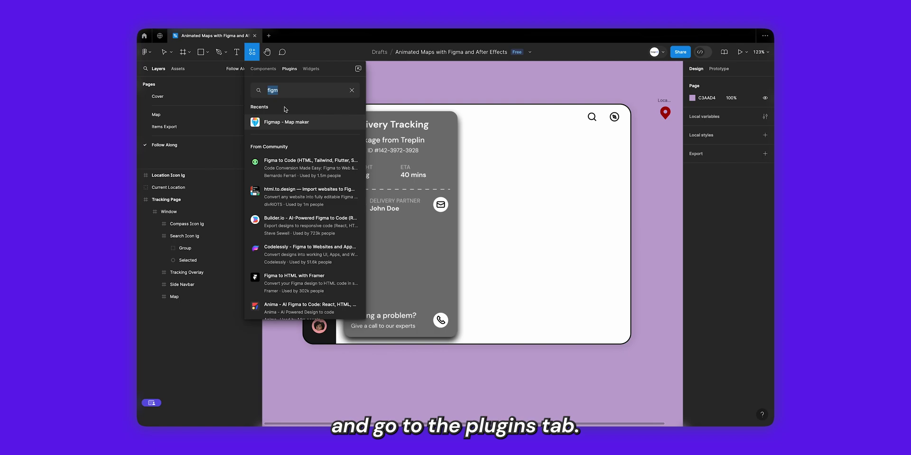
text(figmap)
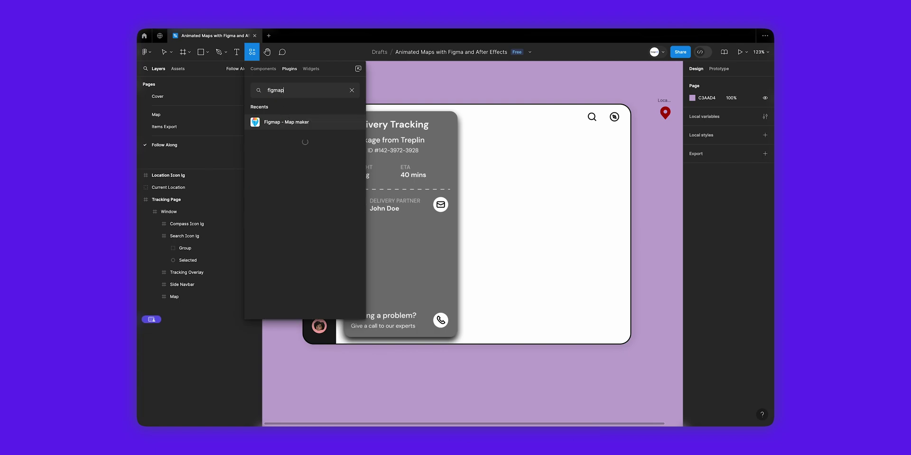
click(295, 124)
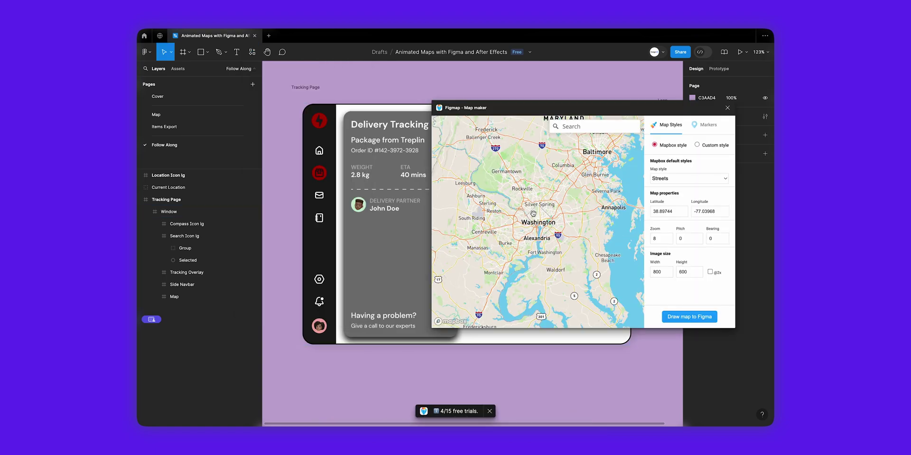
Search the map for "berlin" and choose Berlin, Germany as the location.
click(573, 127)
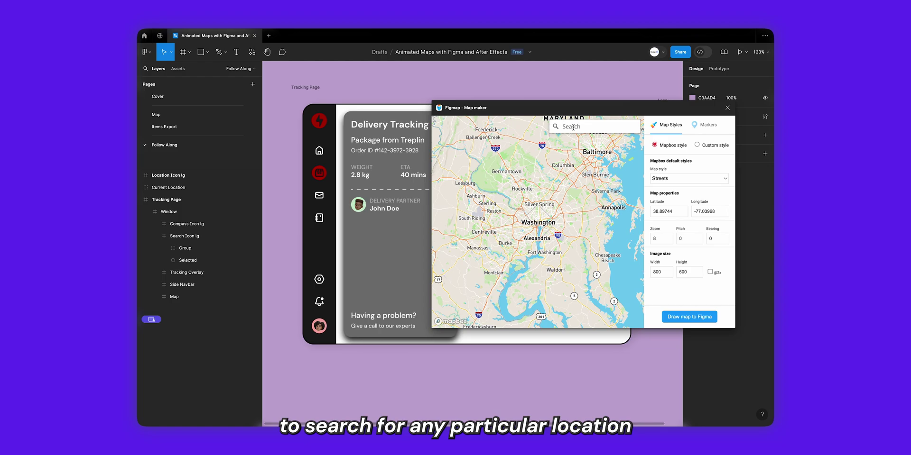
text(berlin)
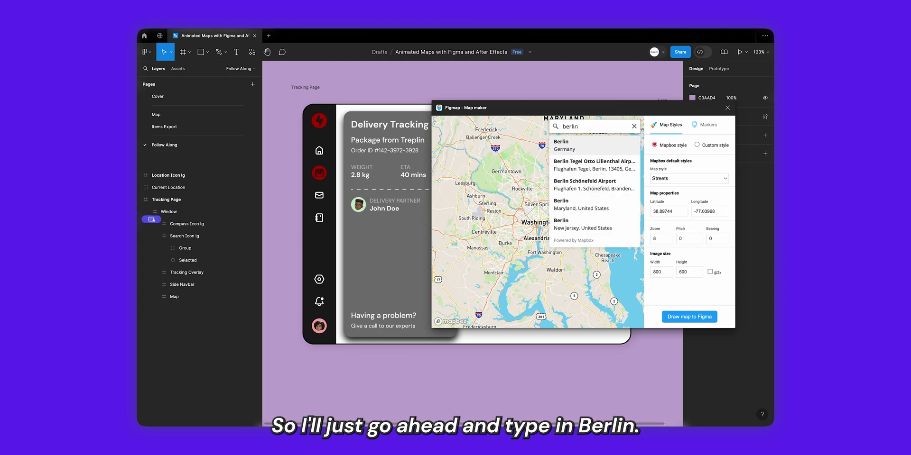
click(582, 143)
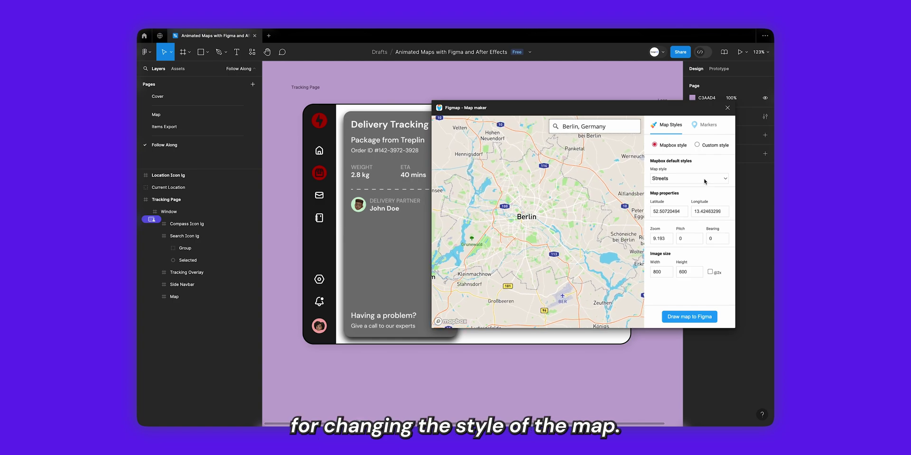
Set the map to the Mapbox default style Dark, taking a look at the other styles and the custom style option.
click(704, 180)
click(687, 205)
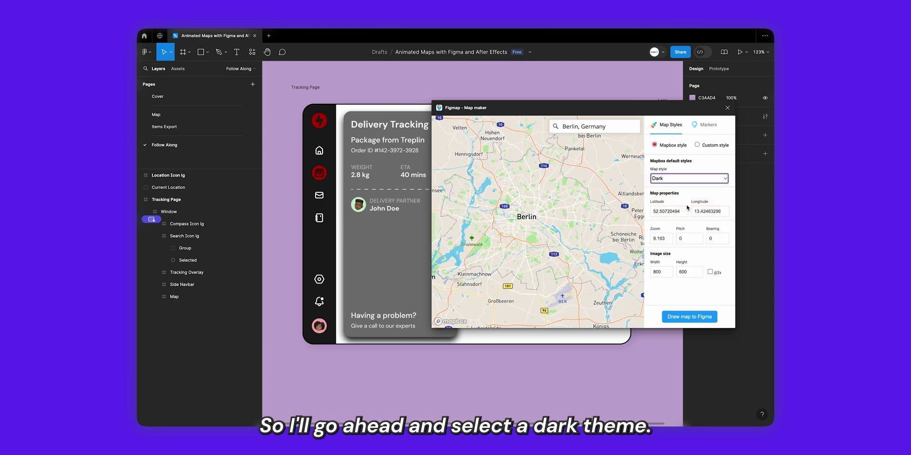
click(680, 179)
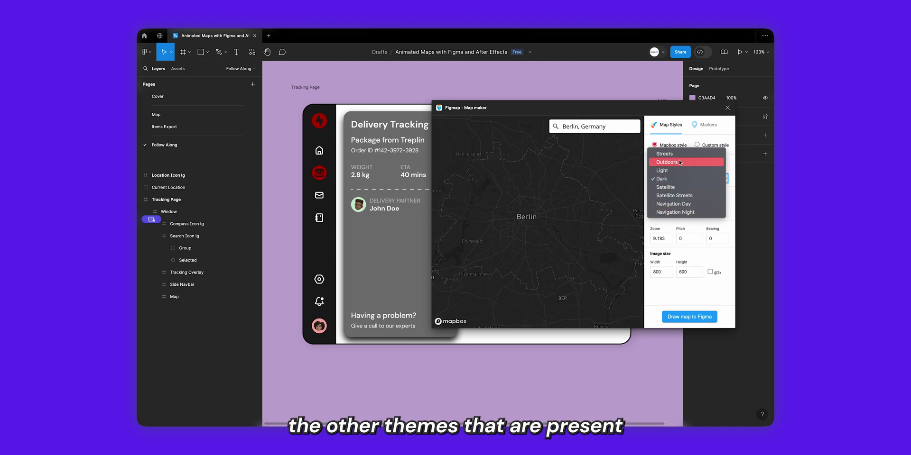
click(712, 179)
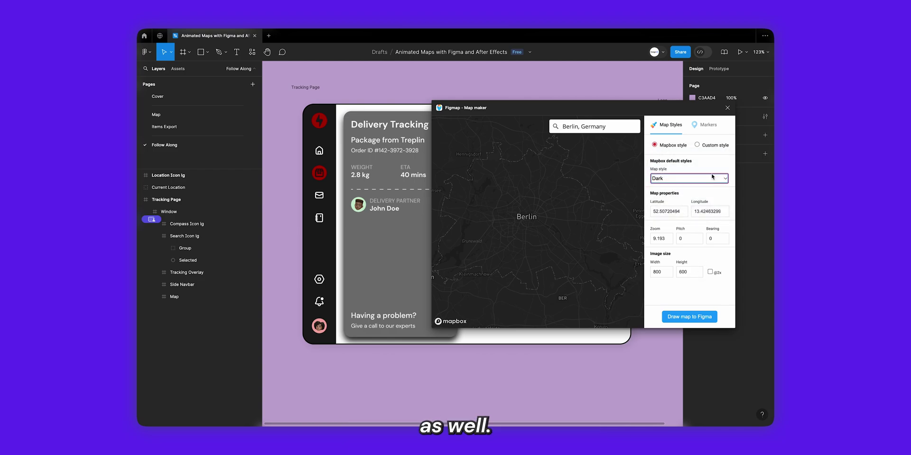
click(712, 146)
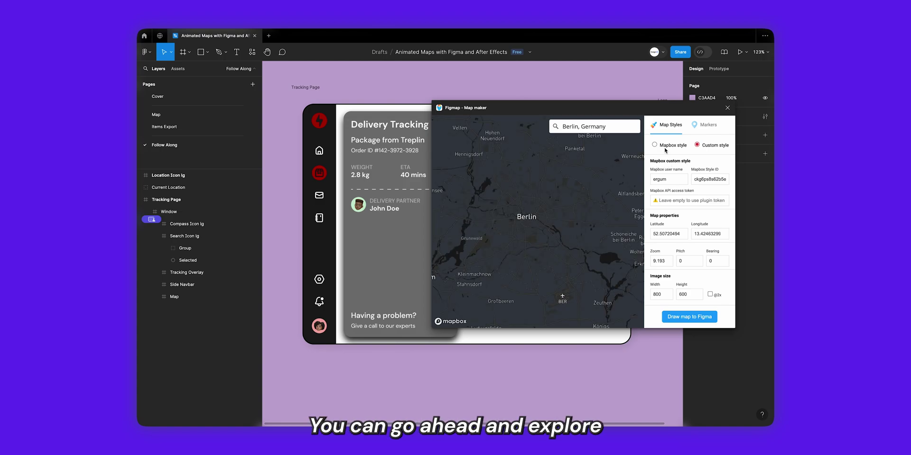
click(666, 145)
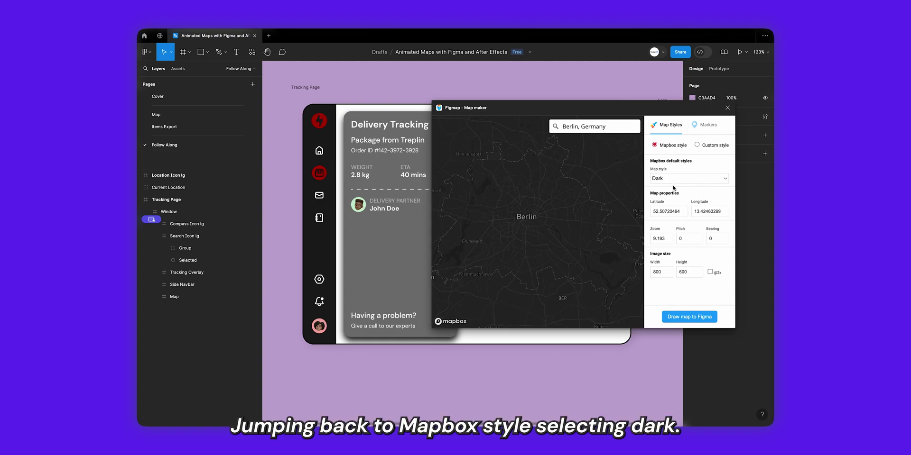
Set the map's zoom level to 9.5 after trying 22.
click(662, 239)
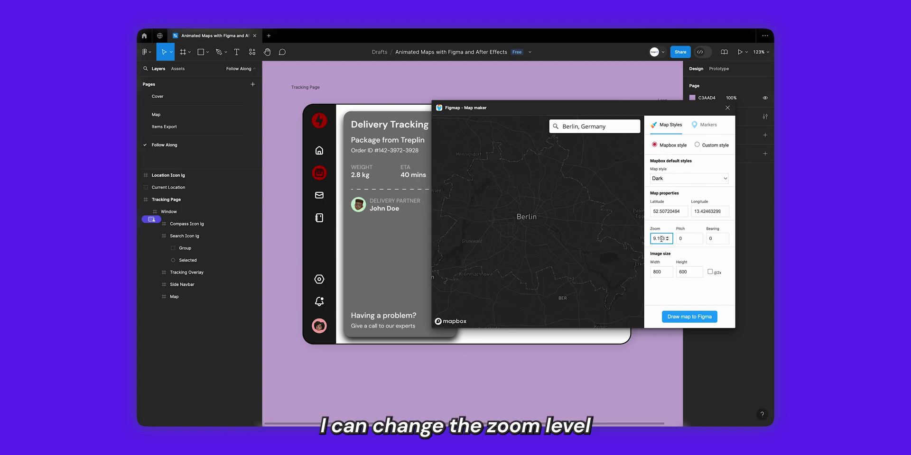
text(22)
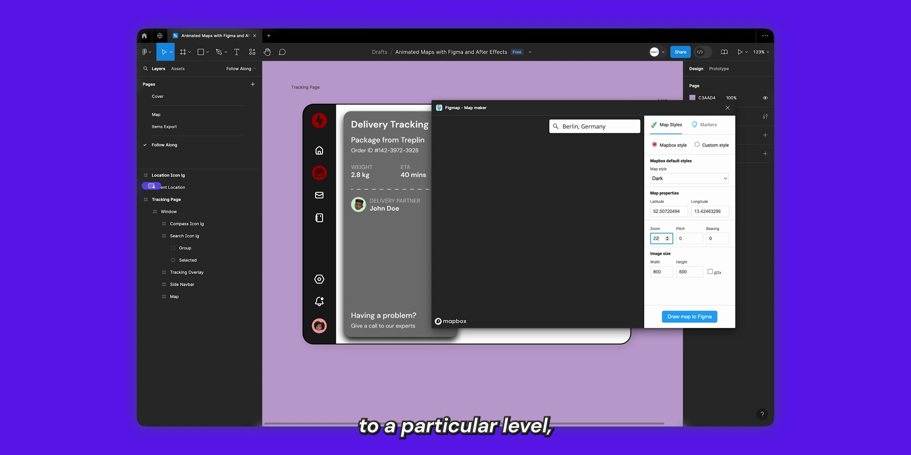
key(BackSpace)
key(BackSpace)
text(9)
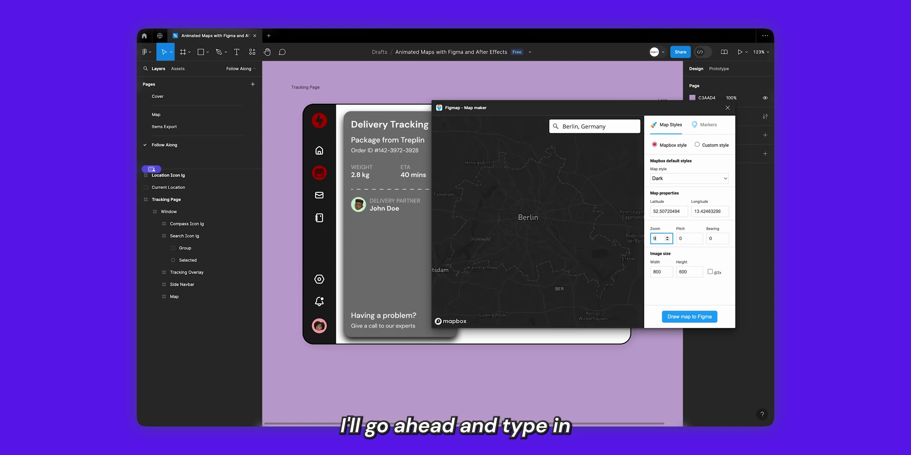
text(.5)
Tilt the map by setting its pitch to 11.
click(683, 239)
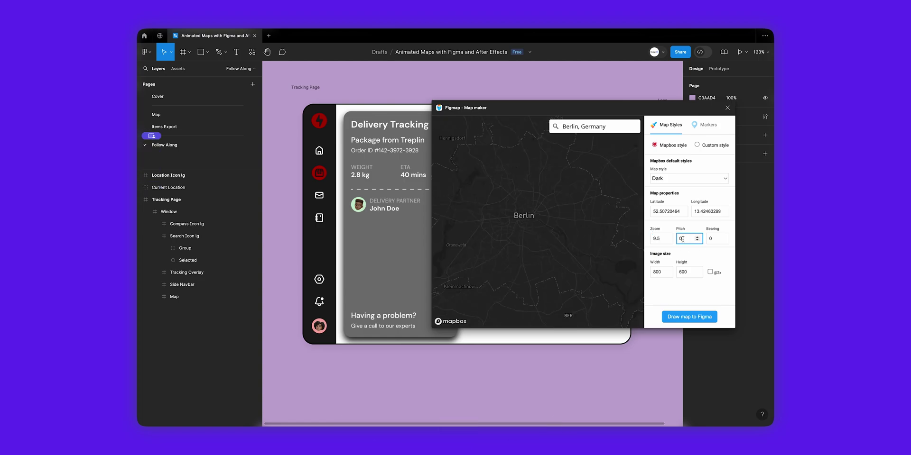
key(BackSpace)
text(5)
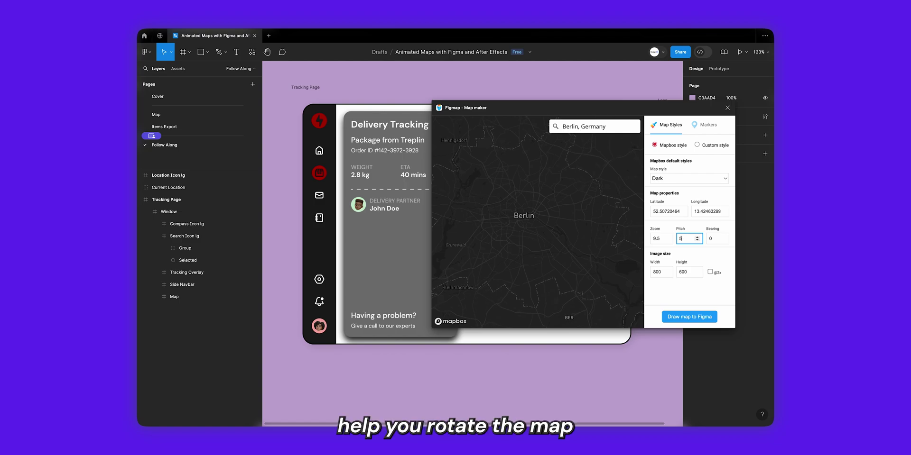
key(Up)
key(Up)
key(Up)
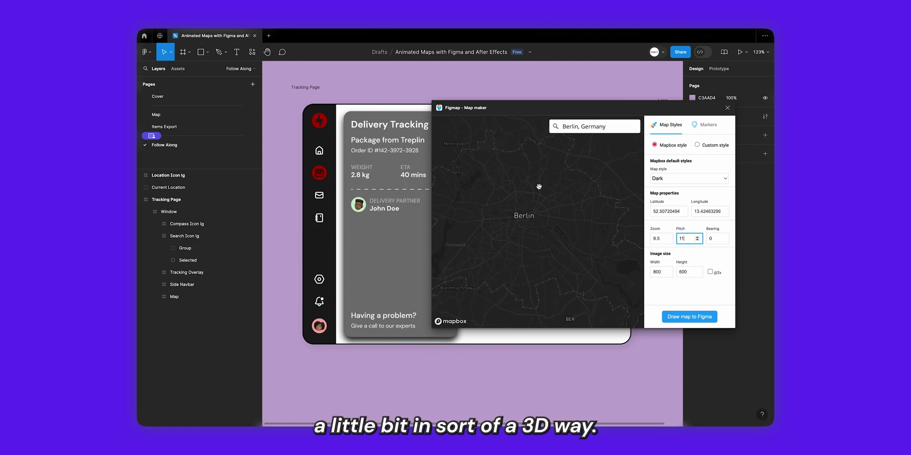
Try a map bearing of 7 and reset it to 0.
click(716, 239)
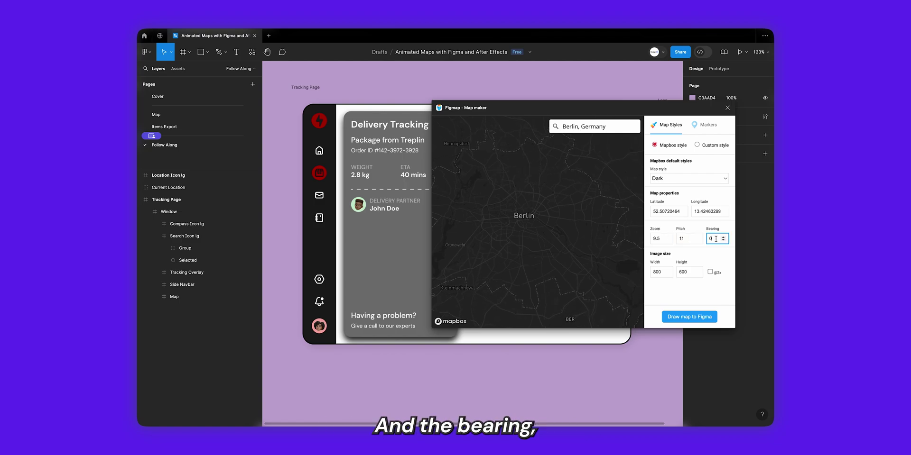
text(7)
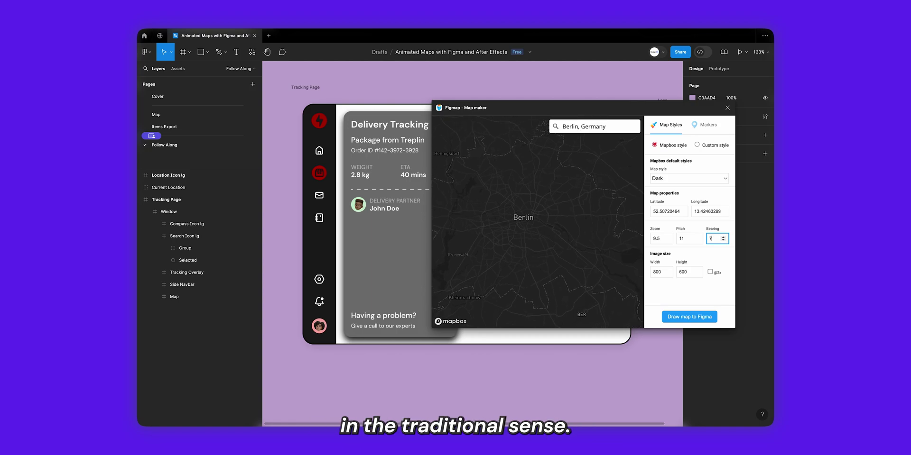
text(0)
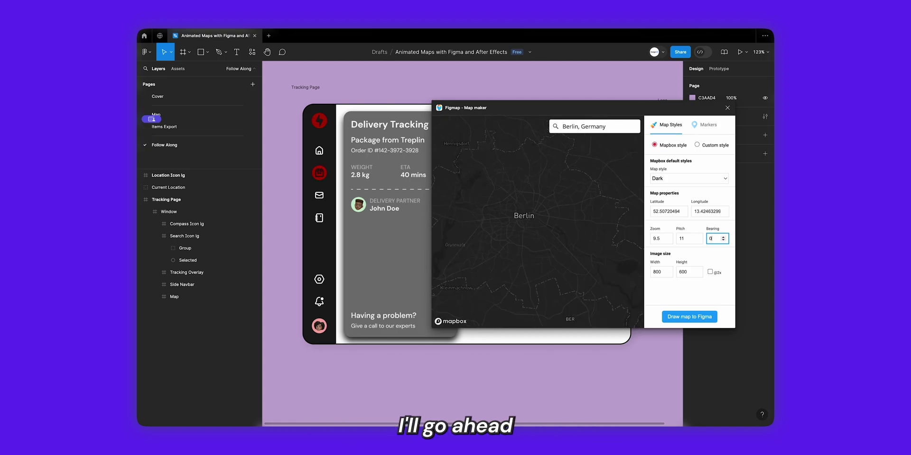
click(710, 272)
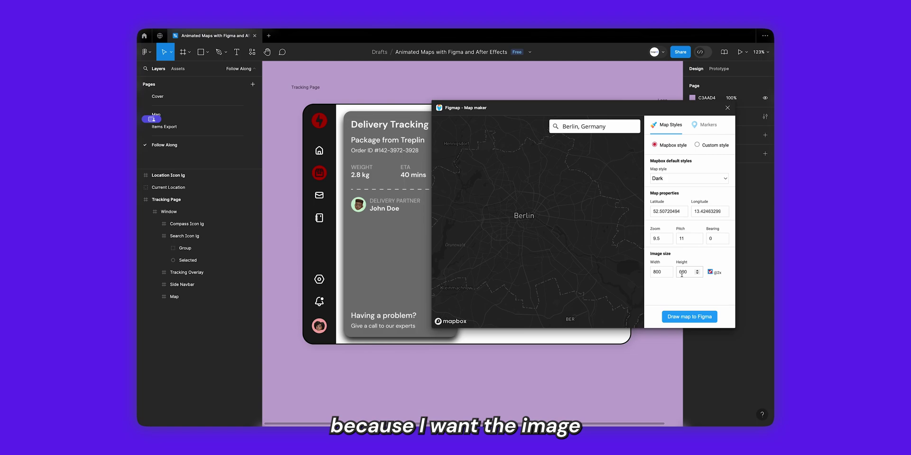
click(691, 318)
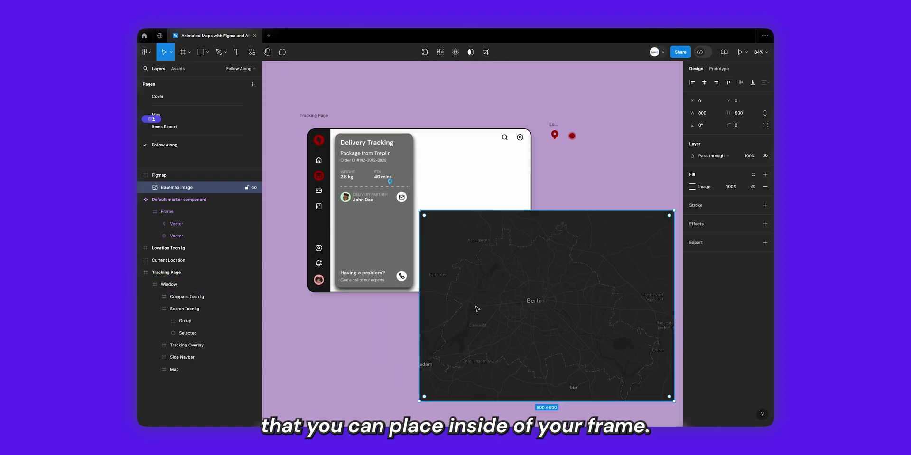
Move the Basemap image into the Map frame of the Tracking Page by cutting and pasting it.
key(ctrl+x)
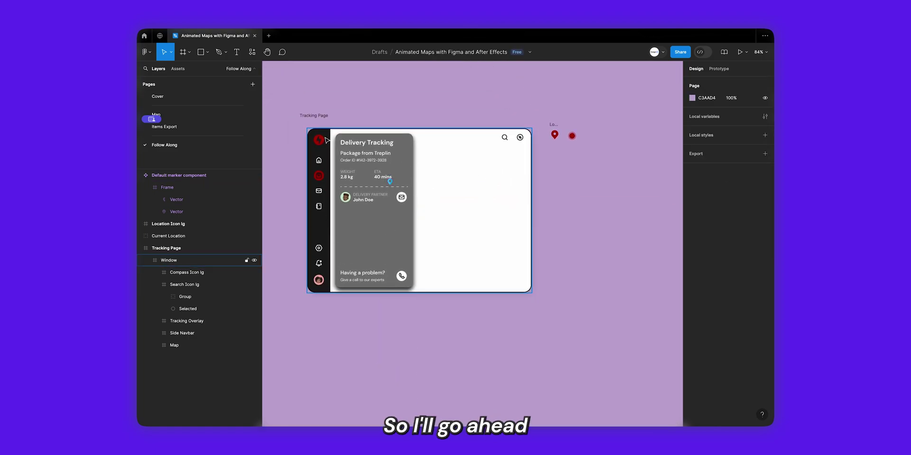
click(334, 146)
click(194, 342)
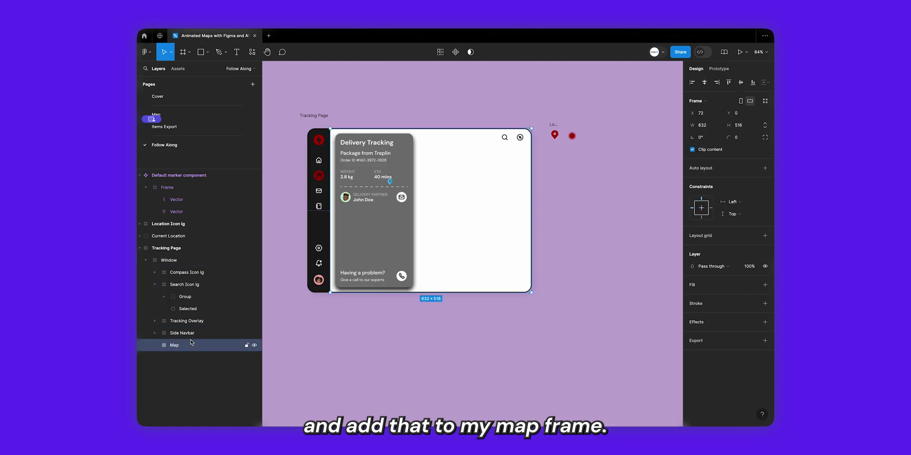
key(ctrl+v)
Reposition the Basemap image within the Map frame so Berlin sits beside the tracking overlay, and deselect it.
scroll(555, 218, down, 2)
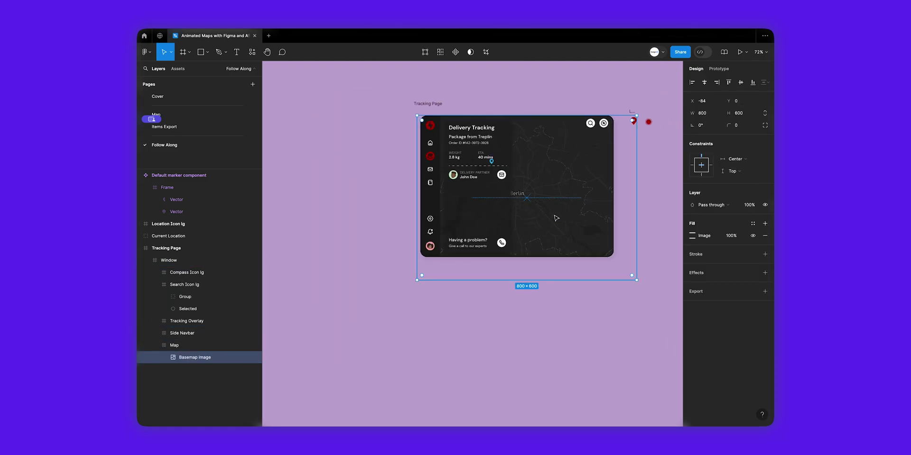
scroll(549, 198, up, 3)
drag(534, 209, 556, 204)
click(540, 370)
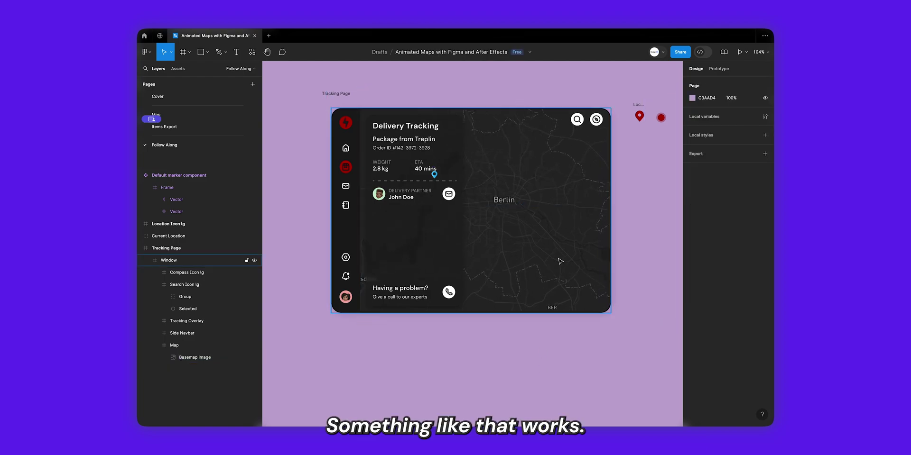
Trace a route with the Pen tool along the roads from the map's bottom edge near BER northwest toward Berlin, about 117 × 194.
scroll(557, 264, up, 2)
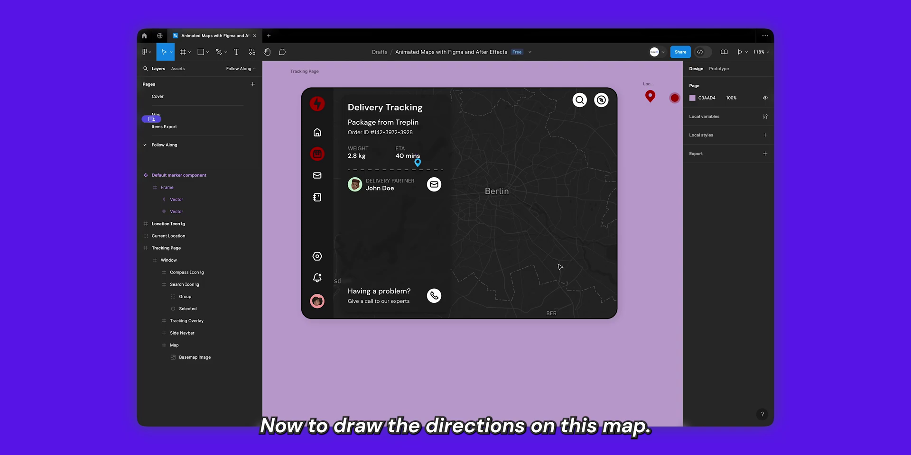
scroll(578, 314, up, 3)
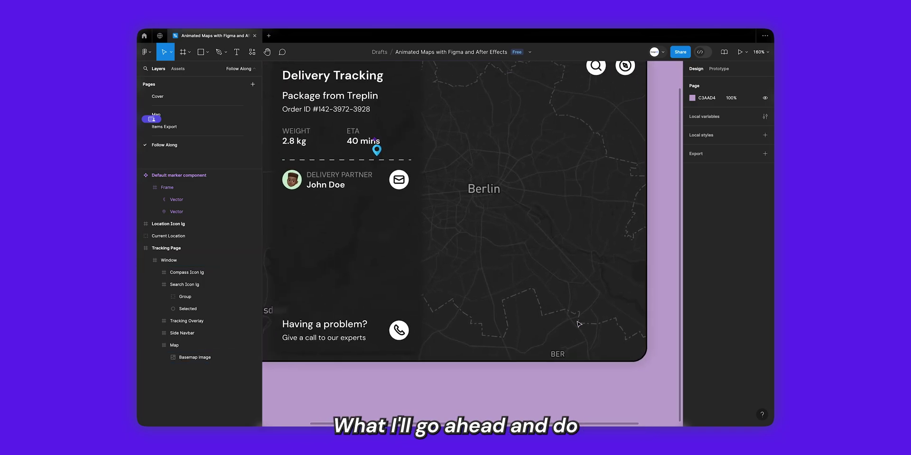
key(p)
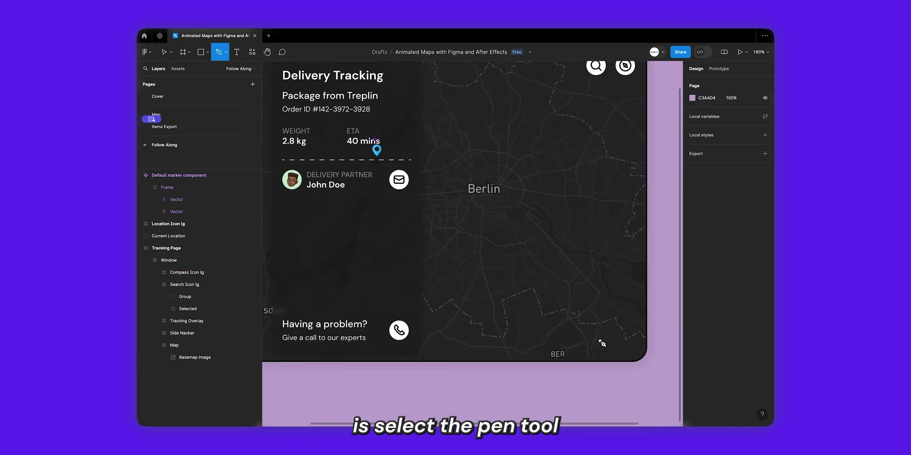
scroll(600, 341, up, 6)
scroll(588, 375, down, 2)
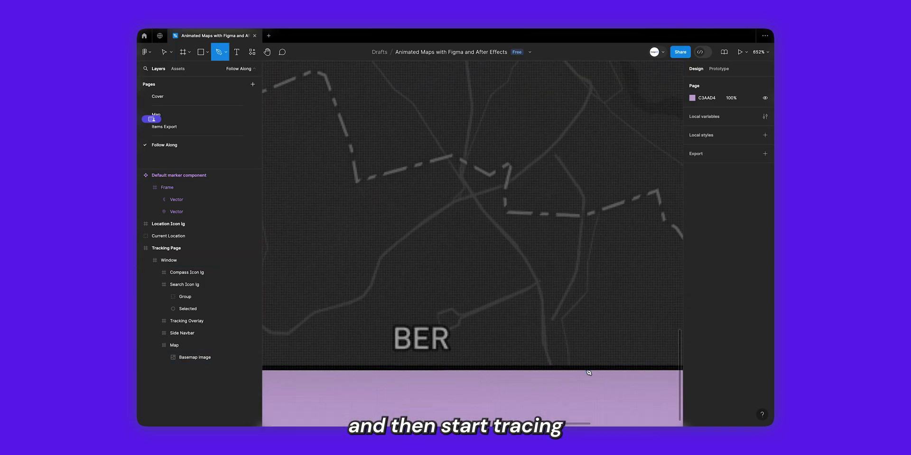
click(551, 368)
click(543, 346)
click(543, 295)
click(522, 252)
click(477, 201)
scroll(477, 201, up, 5)
scroll(477, 202, left, 3)
click(487, 214)
click(470, 206)
scroll(470, 206, up, 5)
scroll(470, 206, left, 3)
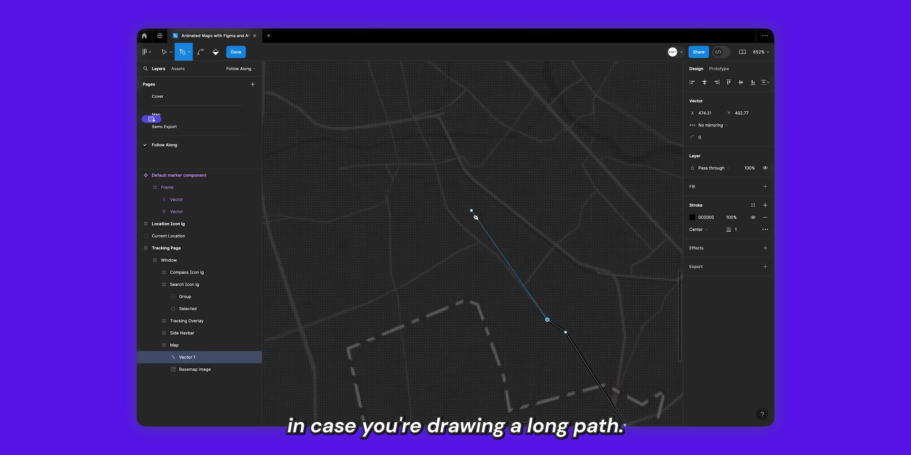
click(524, 289)
click(499, 258)
click(481, 242)
scroll(481, 243, up, 4)
scroll(481, 243, left, 3)
scroll(479, 248, up, 1)
click(489, 259)
click(475, 212)
scroll(460, 173, down, 6)
key(Escape)
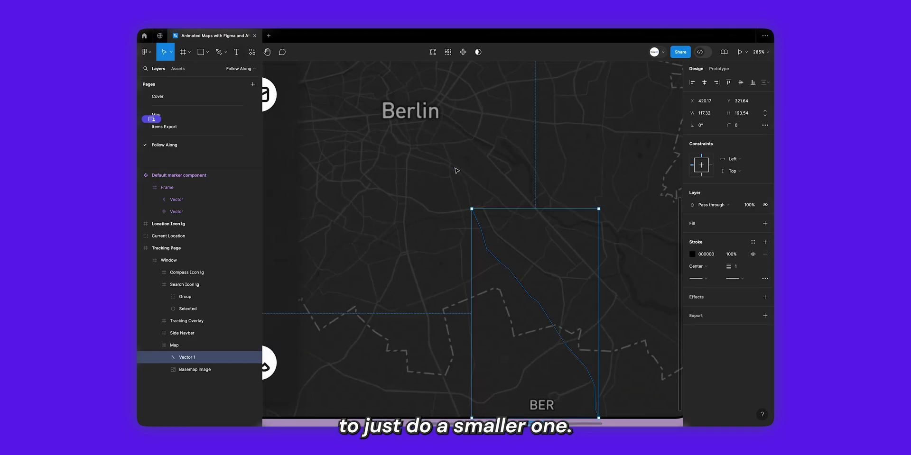
Set the traced route's stroke to colour AC0000 at 100% opacity with a width of 2.
click(712, 255)
text(AC0000)
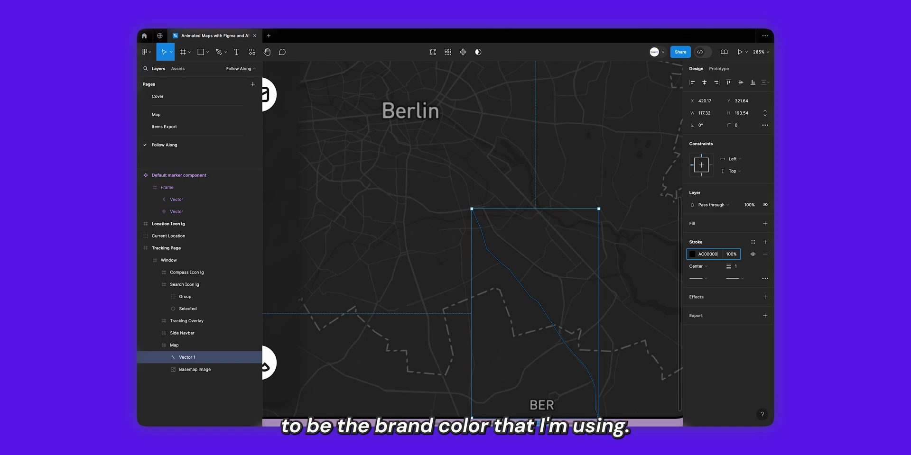
key(Return)
click(731, 255)
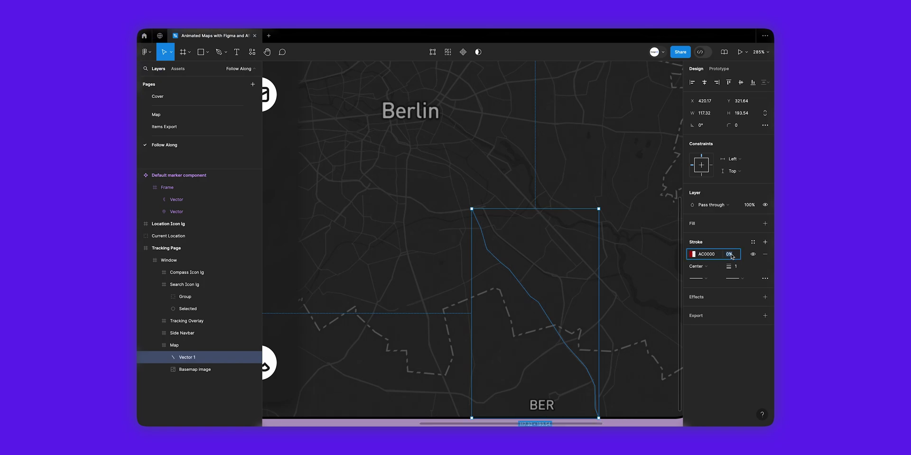
key(Return)
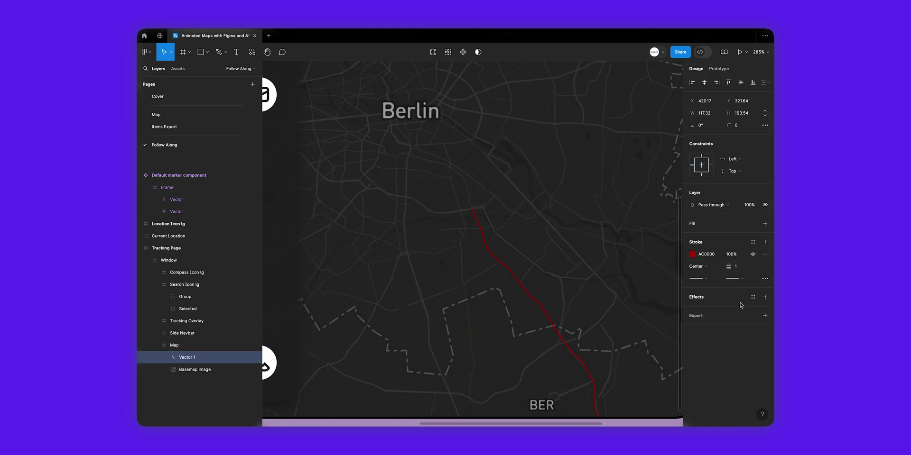
click(737, 268)
text(2)
key(Return)
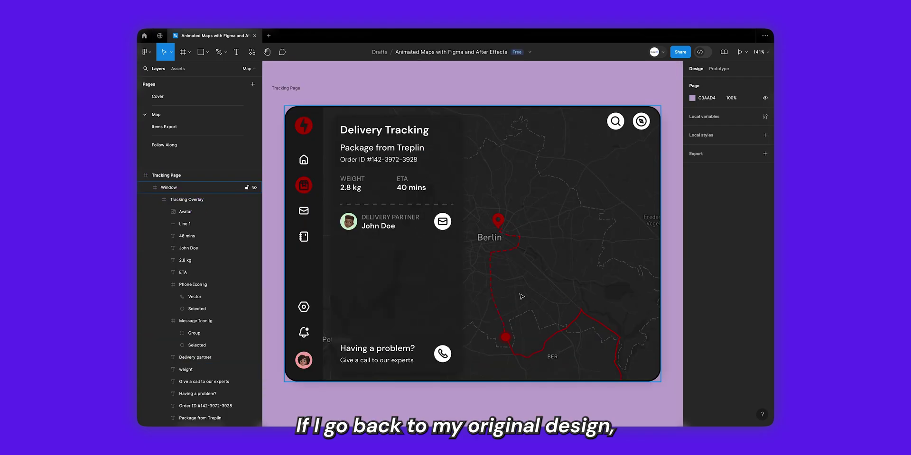
Examine the stroke settings of the dashed and solid route segments in the original design on the Map page.
key(Escape)
click(491, 275)
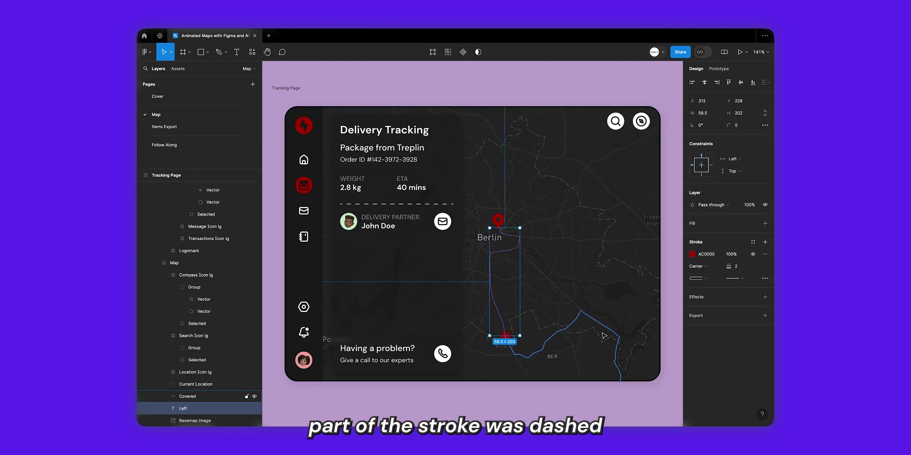
click(575, 325)
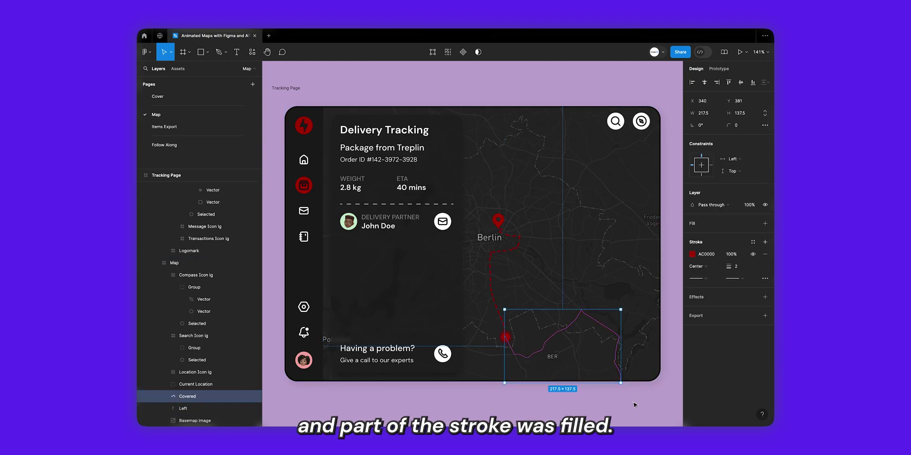
key(Escape)
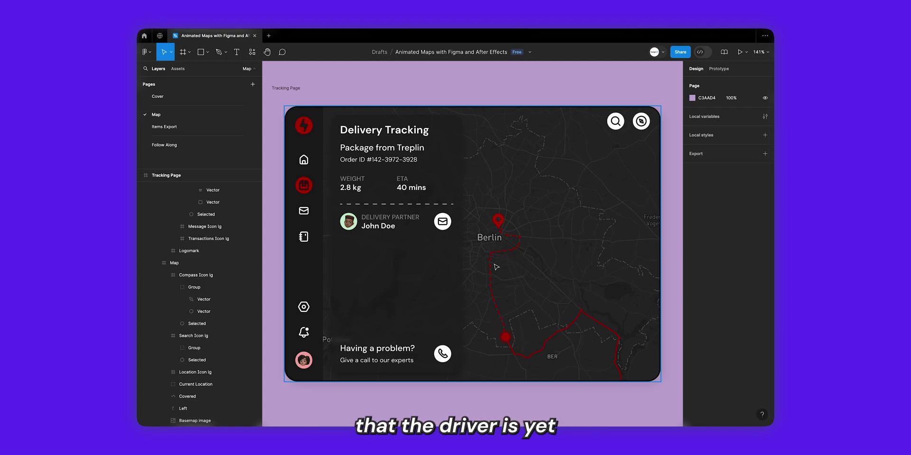
On the Follow Along page, trace a second Pen path from the red route's upper end along the roads to Berlin, about 74 × 74.
click(209, 145)
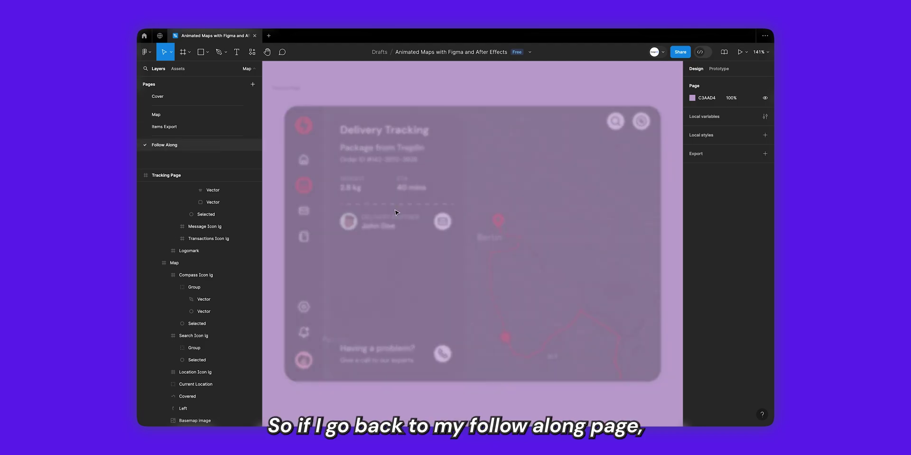
key(p)
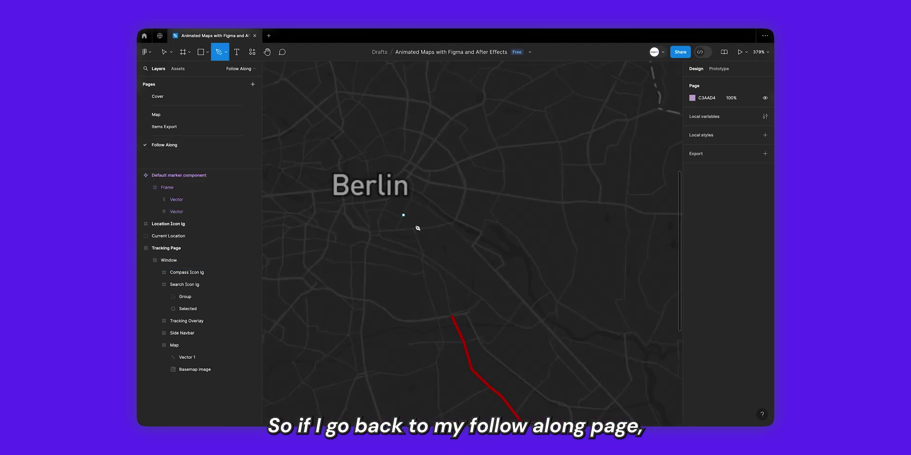
click(452, 316)
click(415, 322)
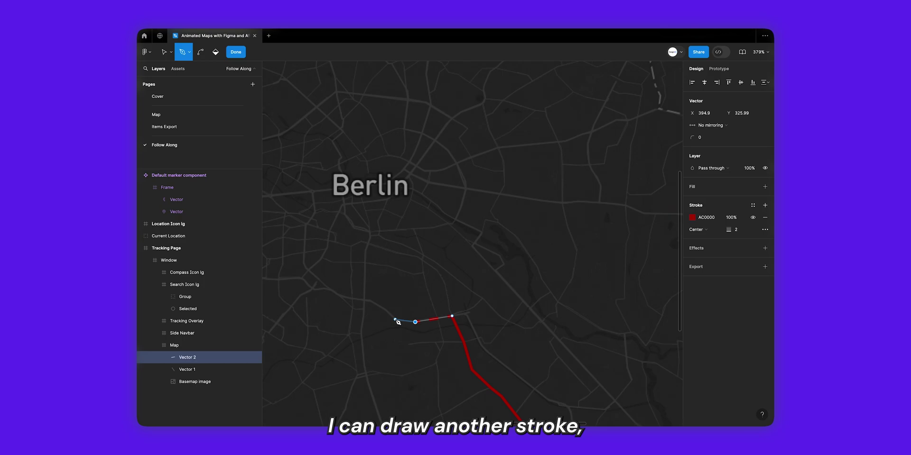
click(394, 318)
click(377, 305)
click(371, 300)
click(364, 300)
click(364, 250)
click(371, 238)
click(368, 230)
click(354, 229)
click(346, 216)
key(Escape)
key(Escape)
Give the second route segment a dashed stroke with round dash caps and a dash length of 6.
click(766, 279)
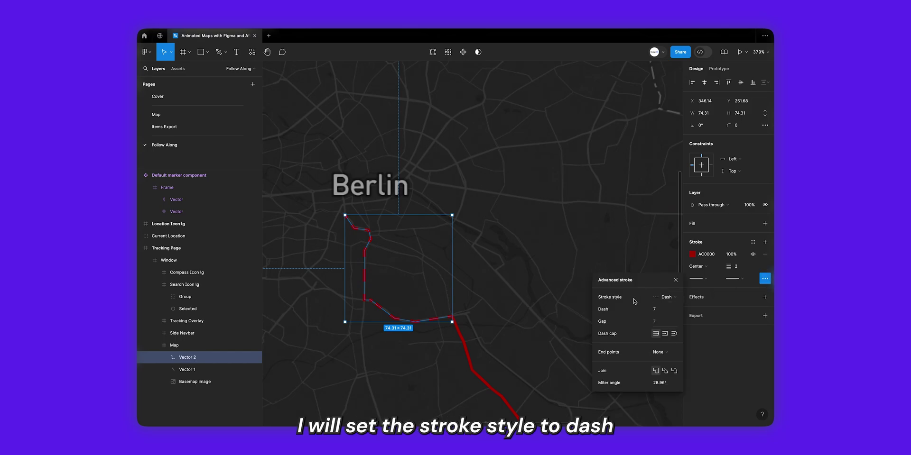
click(668, 300)
click(667, 301)
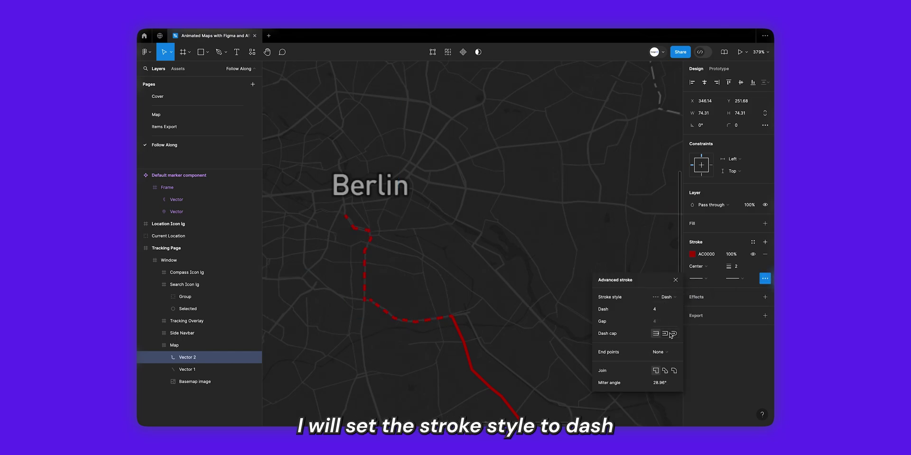
click(674, 334)
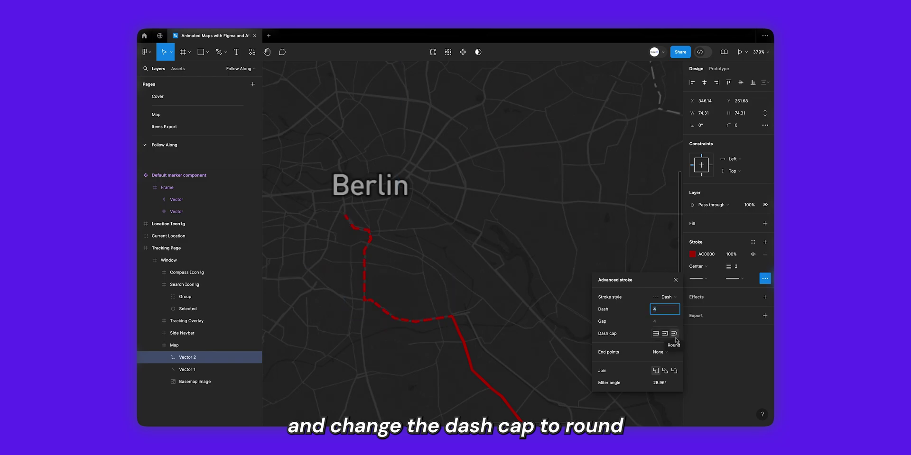
click(666, 309)
key(Up)
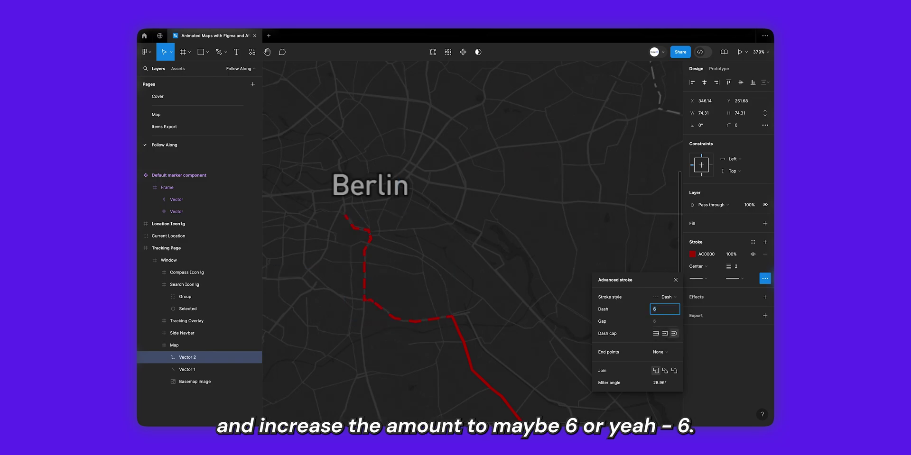
key(Up)
key(Escape)
Place the Current Location marker on the map where the solid and dashed route segments meet.
key(shift+1)
click(595, 359)
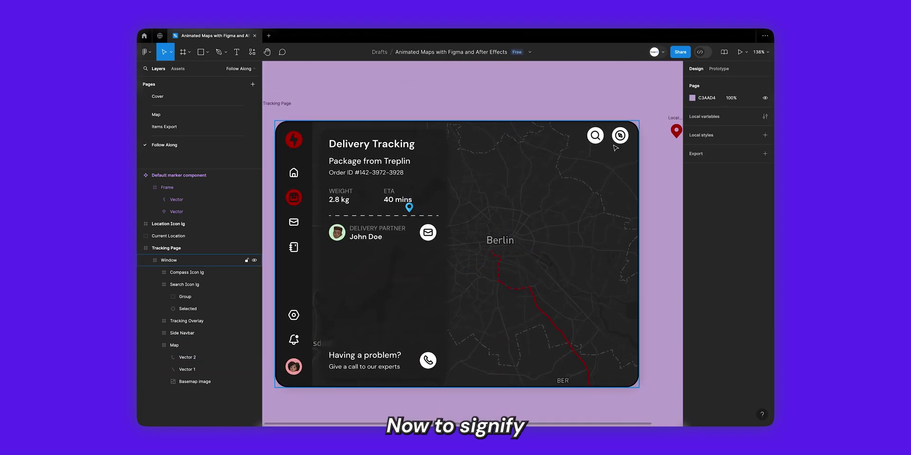
scroll(625, 146, right, 2)
click(622, 100)
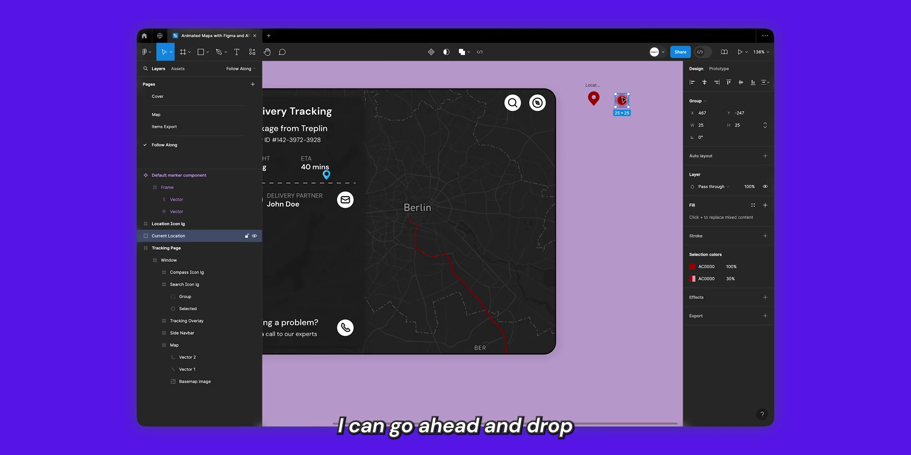
drag(620, 103, 446, 257)
scroll(446, 257, up, 5)
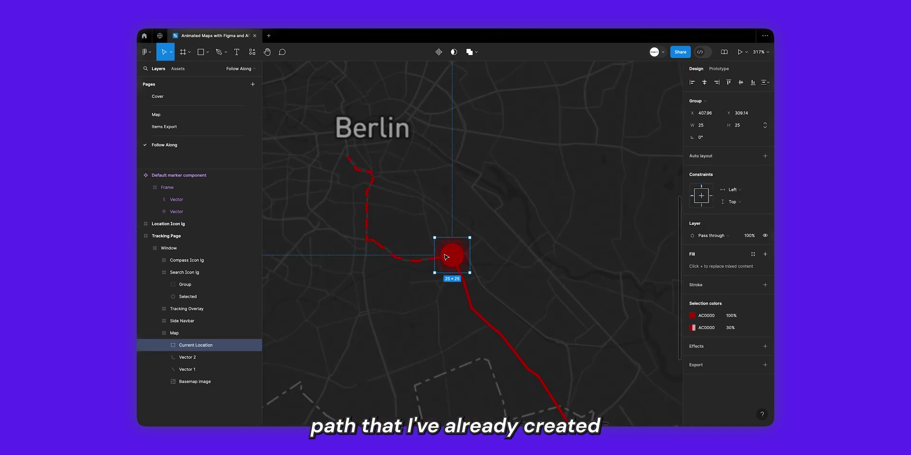
scroll(445, 257, up, 4)
scroll(457, 250, down, 8)
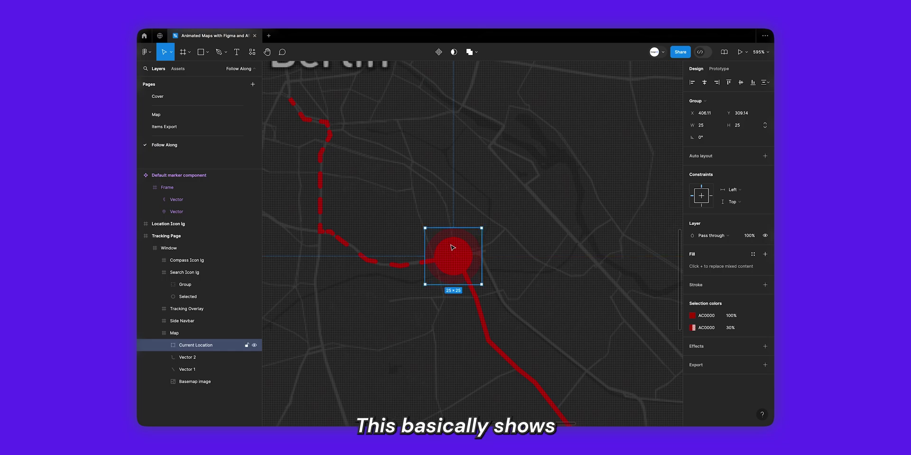
click(634, 293)
Place the red location pin at the Berlin end of the dashed route segment and deselect it.
scroll(503, 274, up, 2)
scroll(503, 274, left, 2)
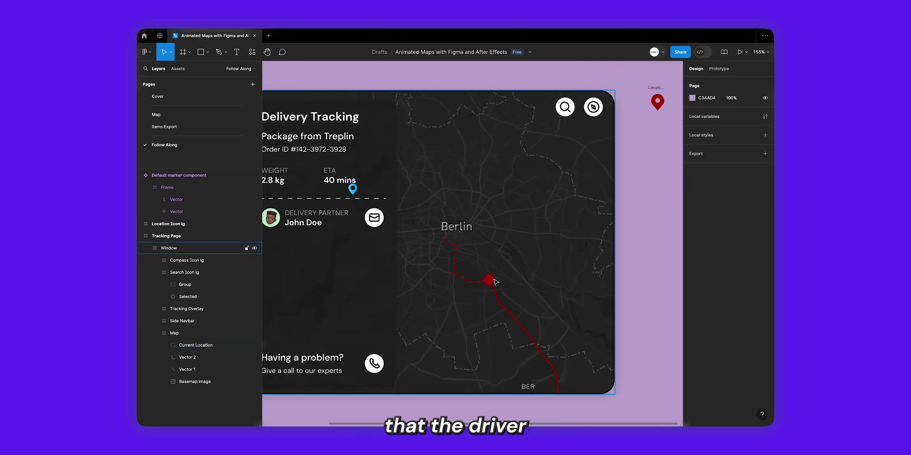
scroll(494, 282, right, 2)
drag(623, 108, 401, 244)
scroll(414, 234, up, 2)
scroll(413, 233, up, 5)
key(shift+1)
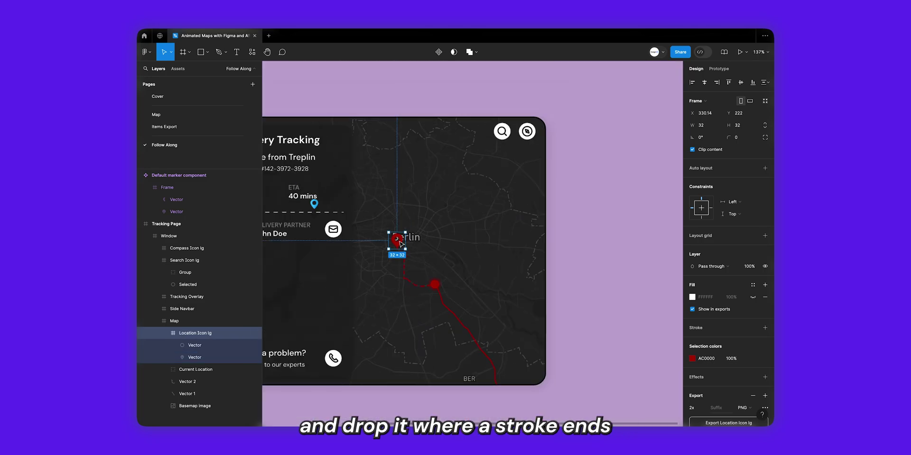
key(Escape)
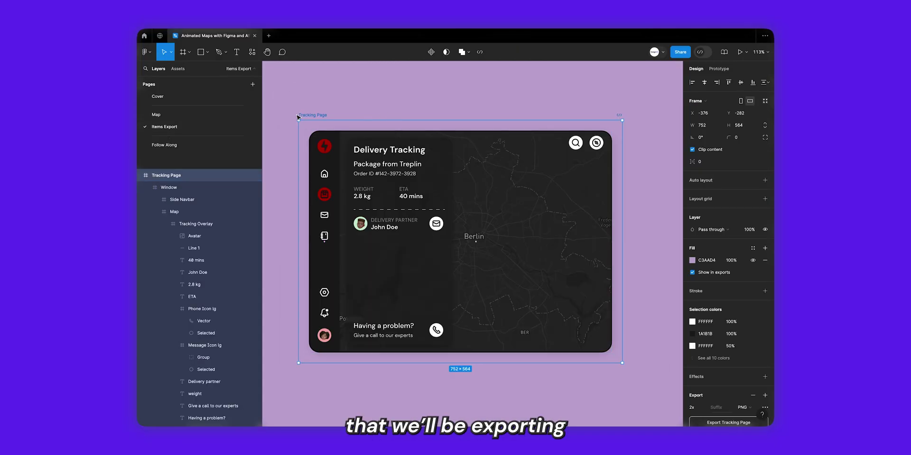
Review the Tracking Page frame without route elements on the Items Export page.
click(298, 117)
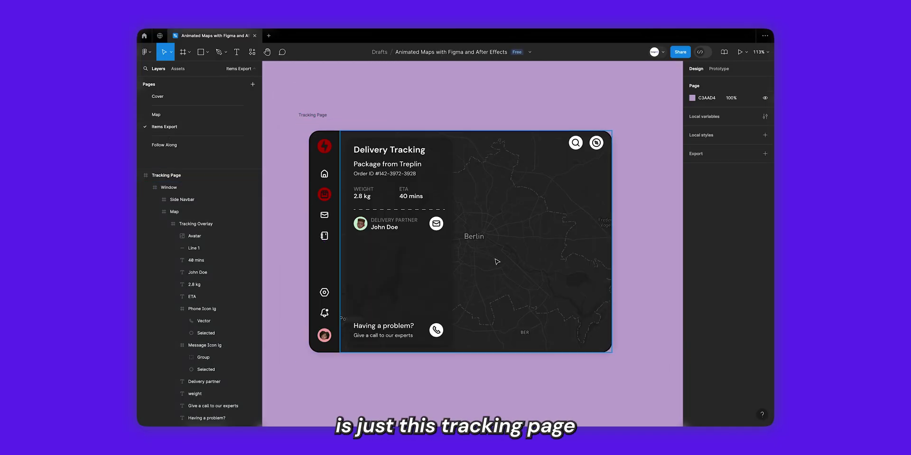
ctrl+scroll(496, 261, up, 3)
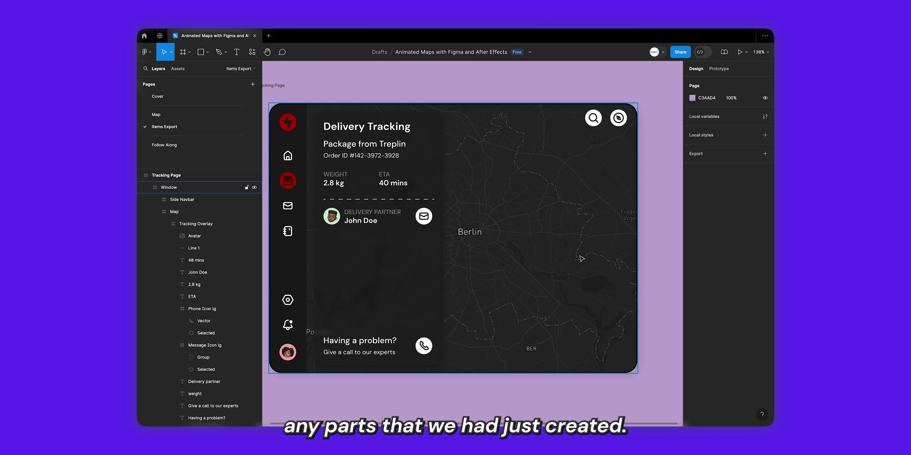
scroll(582, 259, left, 2)
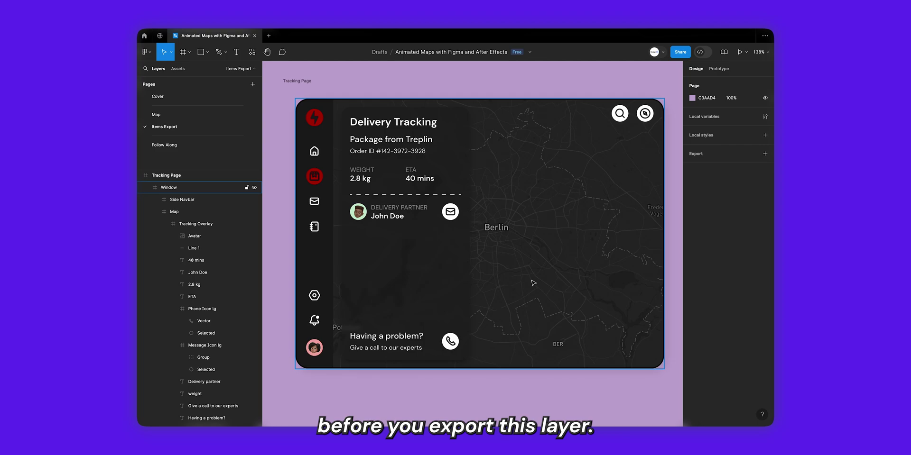
click(670, 361)
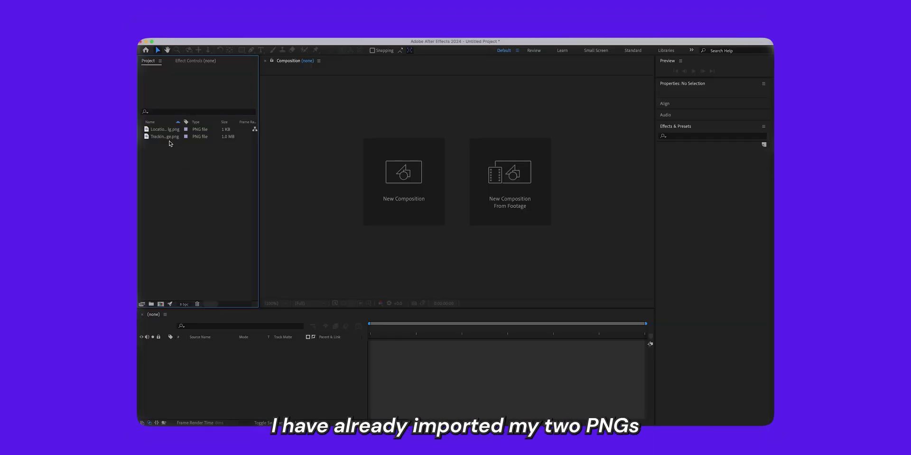
In After Effects, create a composition from the Tracking Page PNG and add the Location Icon PNG as a hidden layer above it.
click(163, 129)
click(163, 137)
click(176, 278)
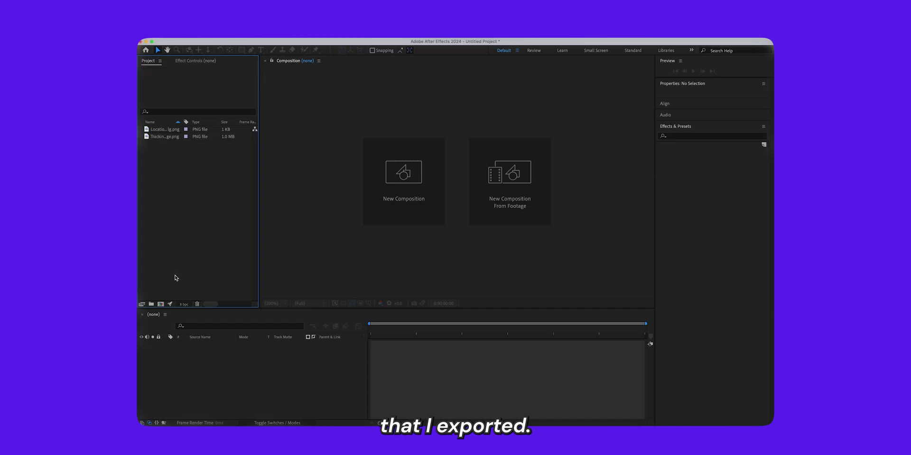
click(162, 137)
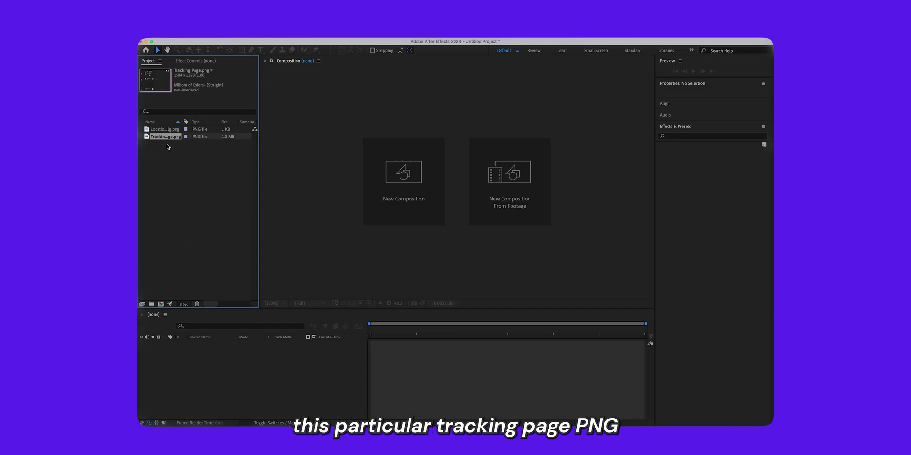
drag(169, 137, 161, 305)
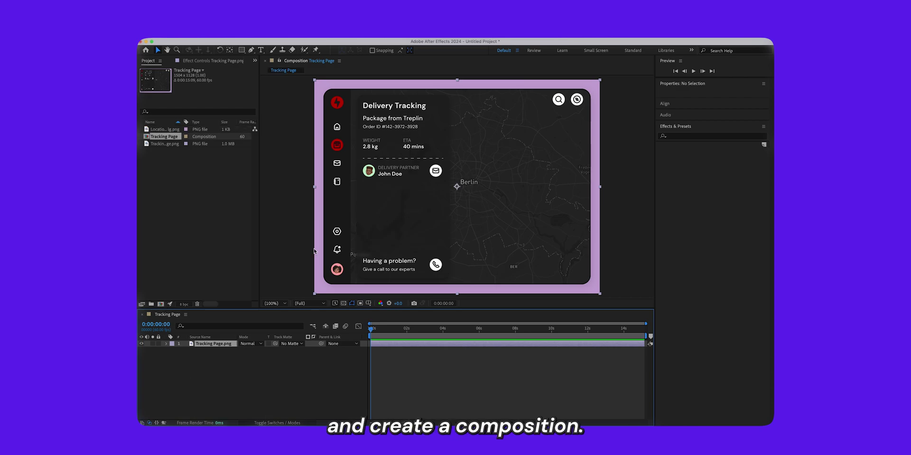
drag(162, 134, 218, 345)
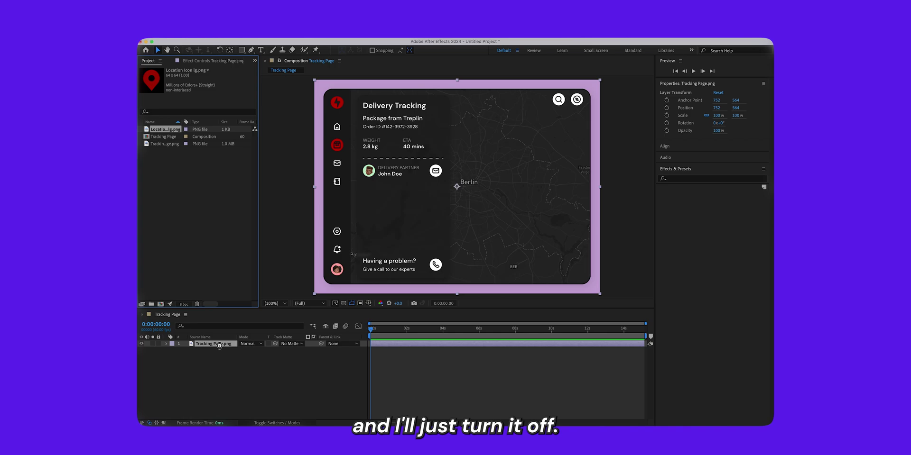
click(141, 344)
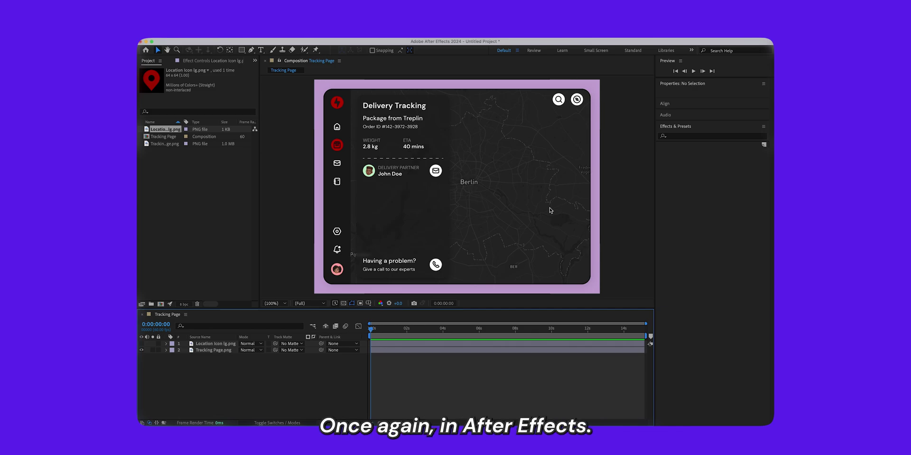
Start the route as a Pen tool path at the map's lower edge, tracing the road past the BER label toward Berlin.
key(g)
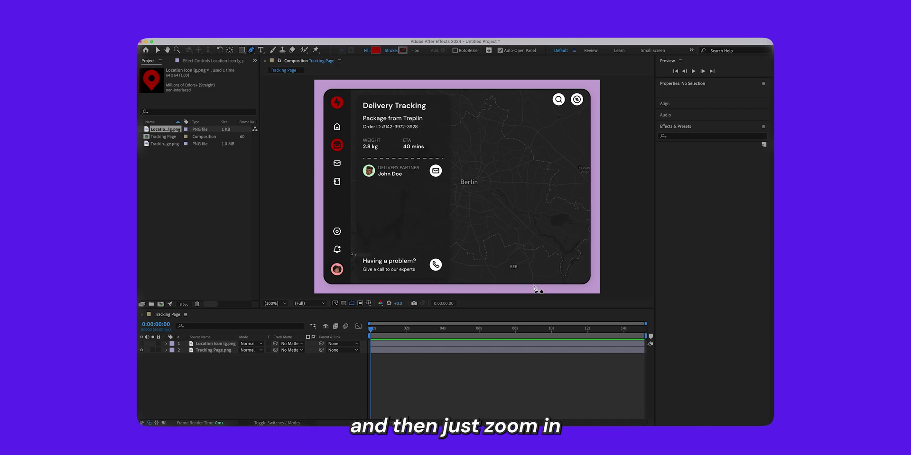
scroll(535, 287, up, 6)
click(523, 291)
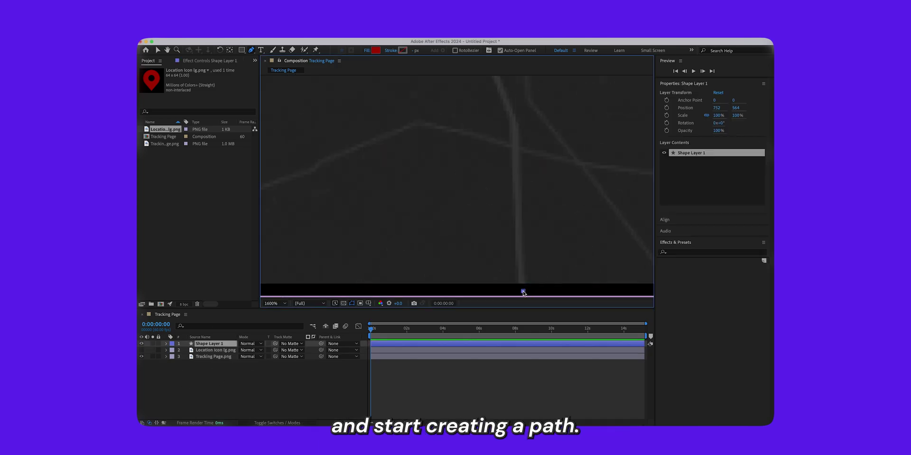
click(515, 122)
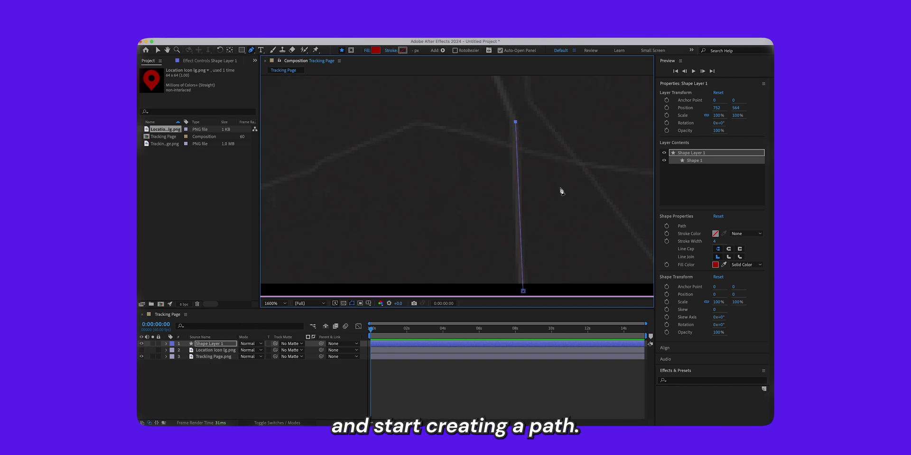
drag(559, 159, 596, 258)
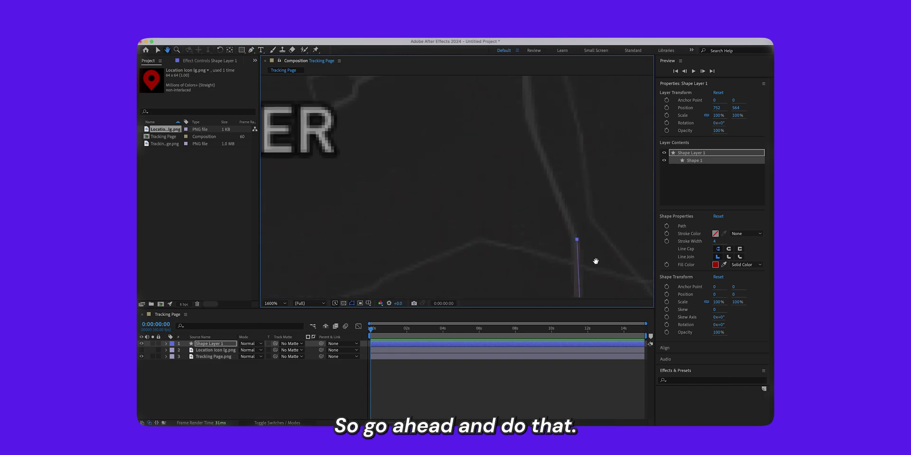
scroll(533, 171, down, 4)
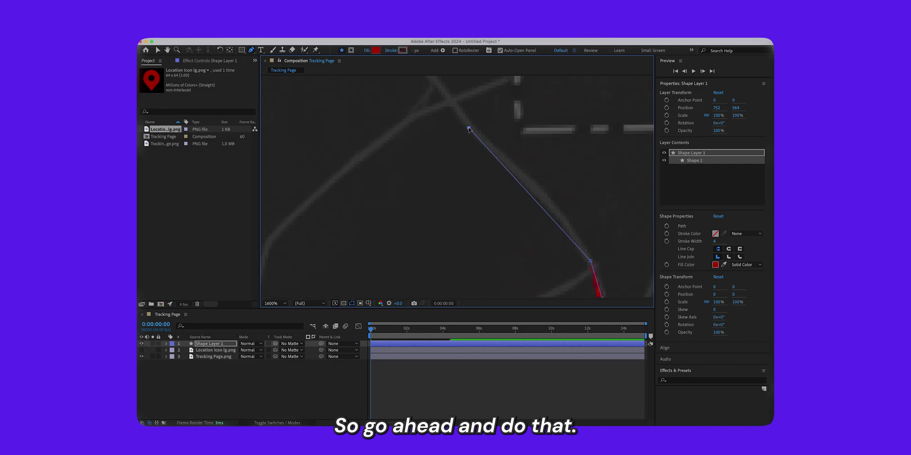
click(448, 118)
scroll(441, 137, down, 1)
scroll(546, 228, up, 5)
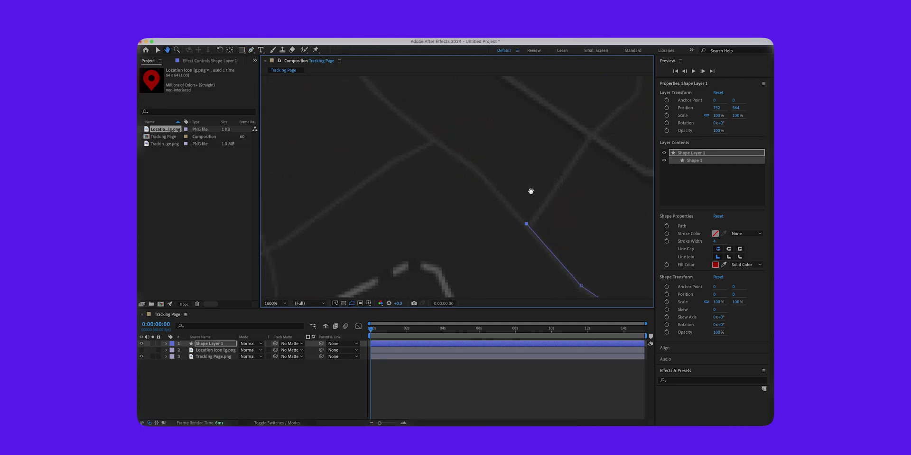
drag(545, 250, 476, 197)
click(482, 260)
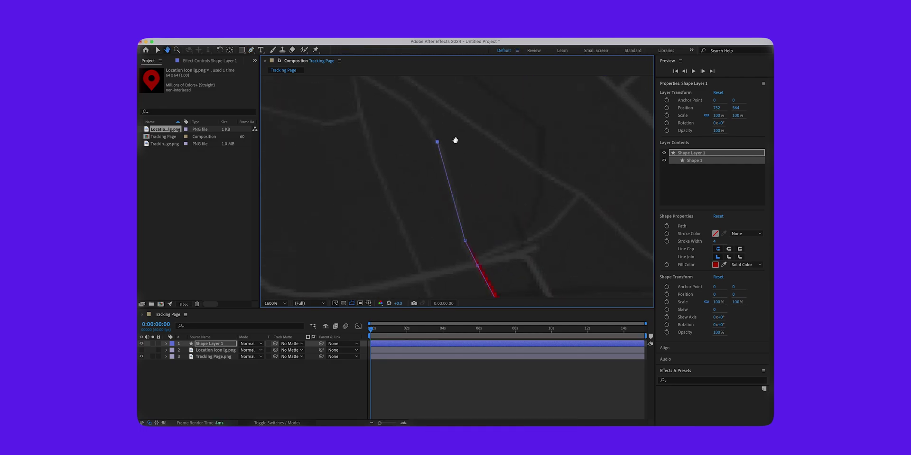
Continue the route path along the roads, adding the bend just below the Berlin label.
drag(455, 138, 412, 171)
click(395, 183)
scroll(379, 168, down, 3)
scroll(395, 183, up, 4)
click(379, 146)
click(445, 137)
click(515, 166)
drag(503, 217, 460, 240)
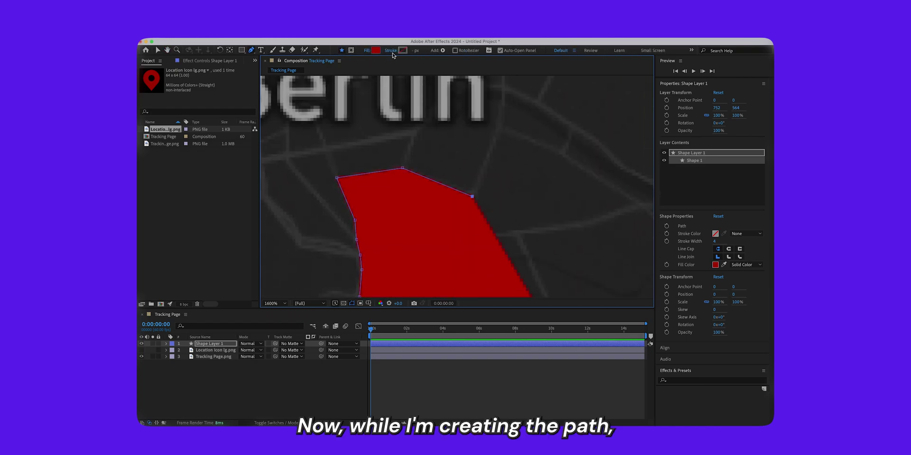
Set the route path's fill to None.
drag(464, 141, 468, 97)
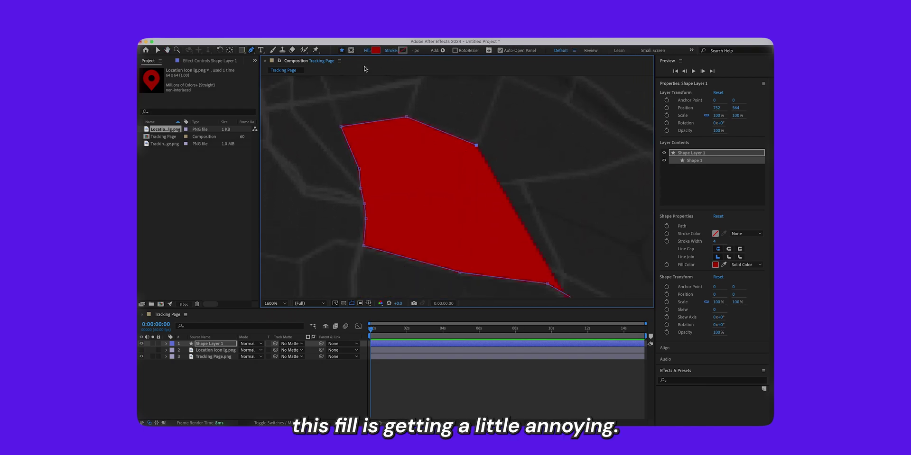
click(366, 50)
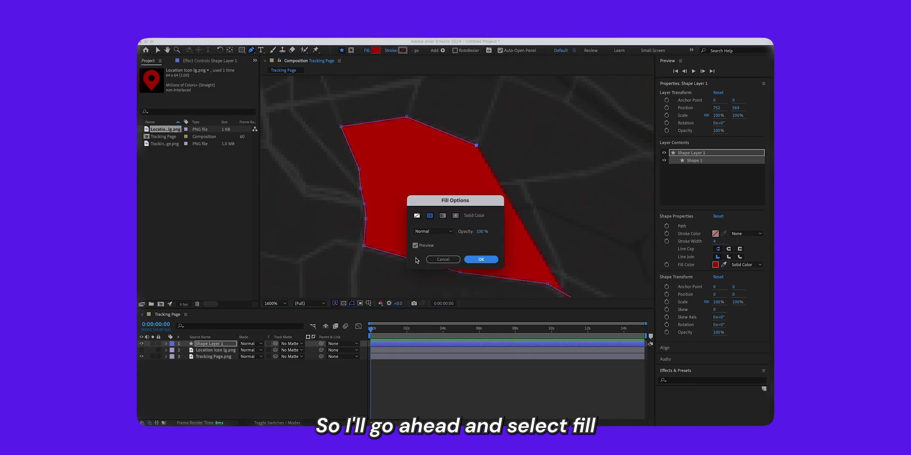
click(417, 217)
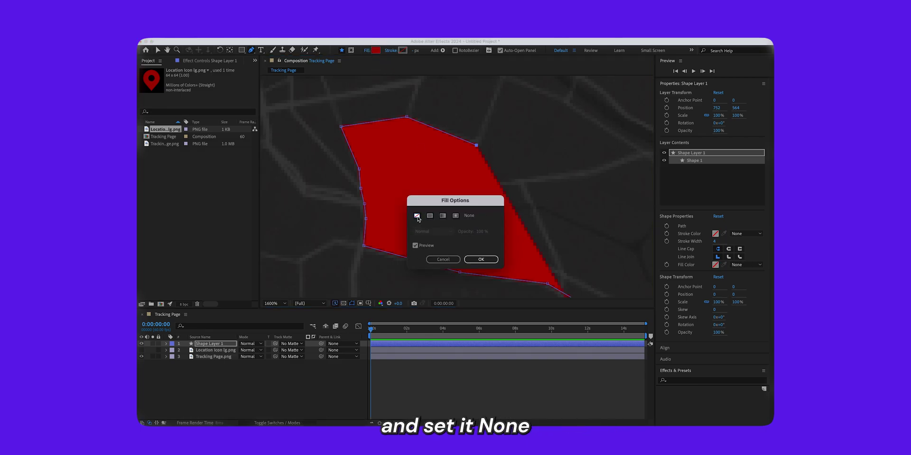
click(480, 259)
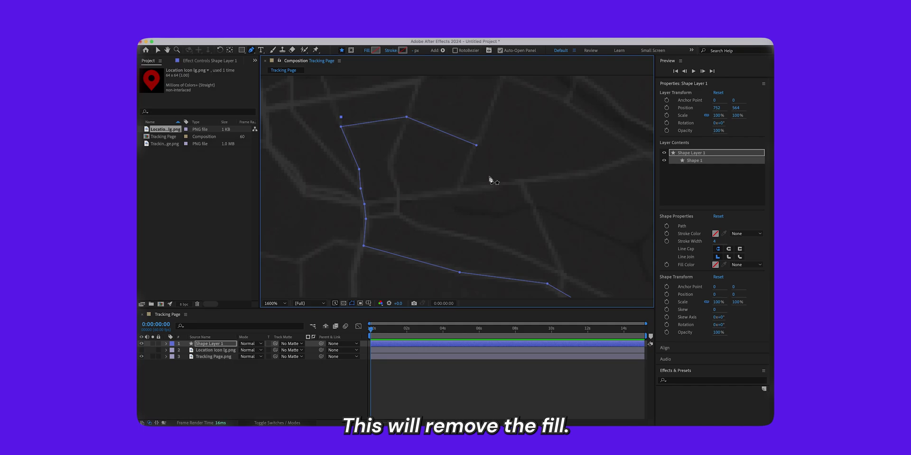
Give the route path a 4 px solid-color stroke in AC0000.
click(391, 50)
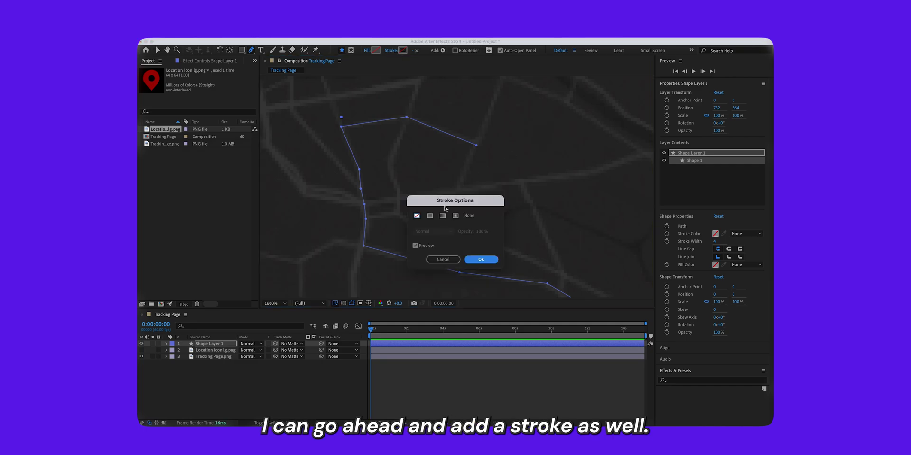
click(430, 216)
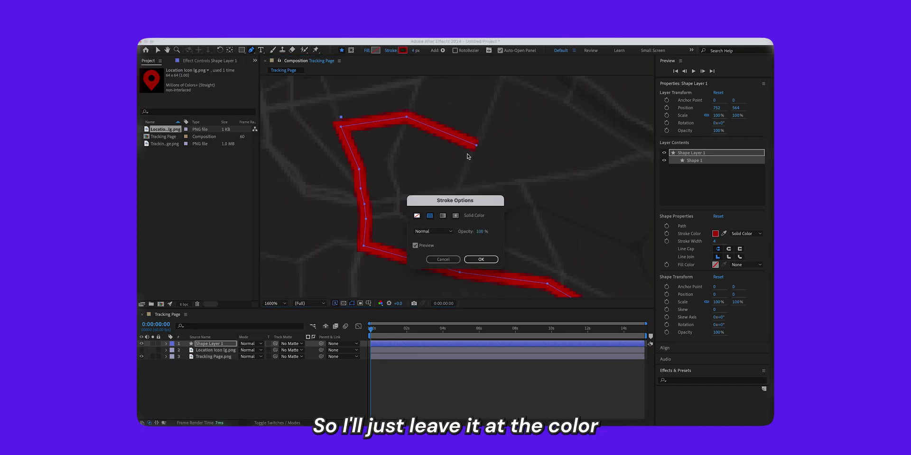
click(480, 259)
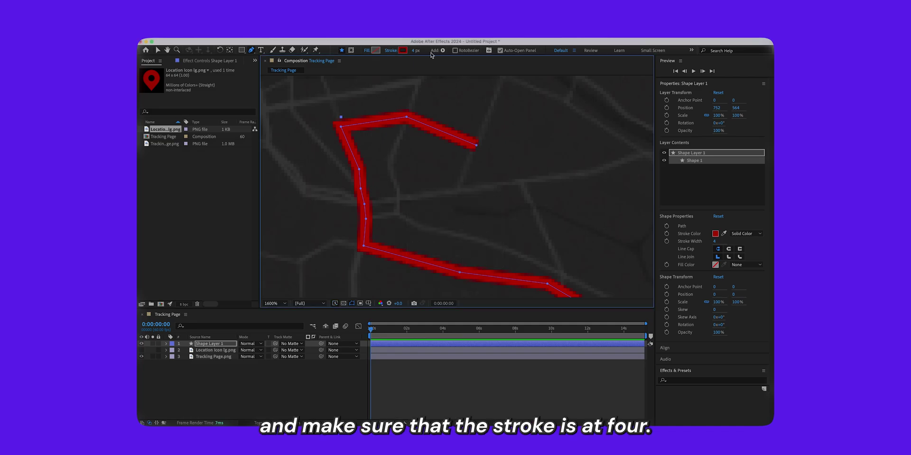
click(402, 50)
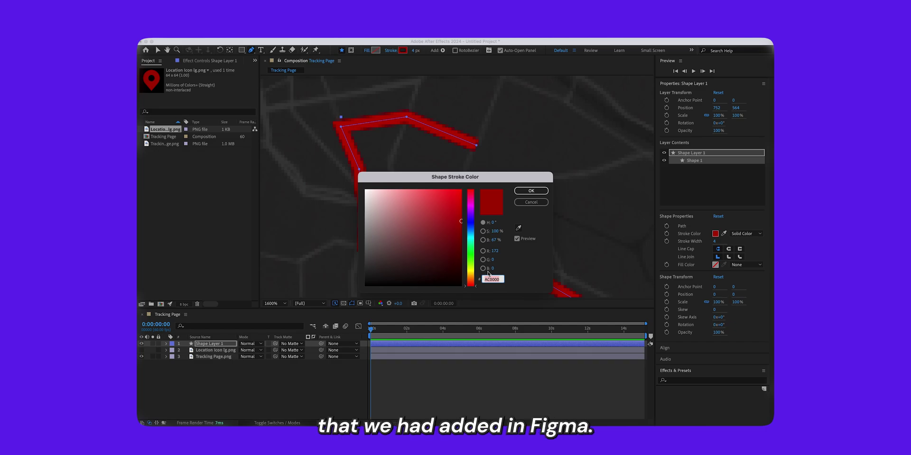
click(530, 191)
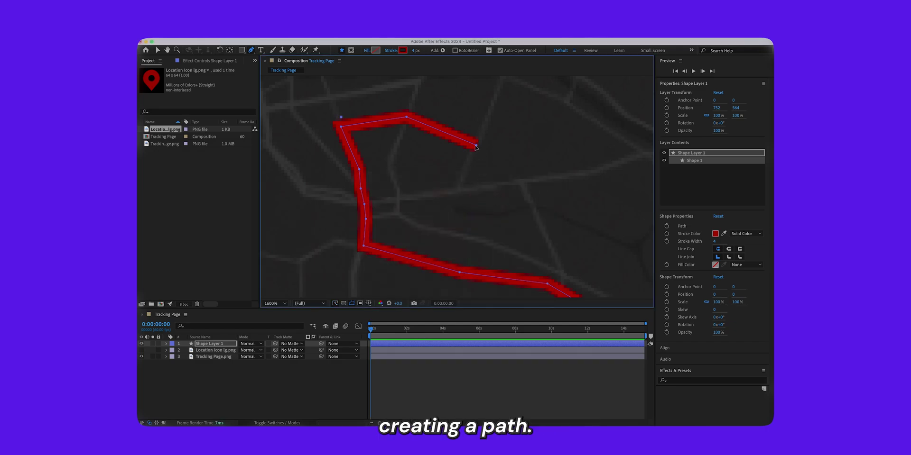
Extend the route path east along the road below Berlin to the driver's location, then deselect it and return to the Selection tool.
key(p)
click(456, 190)
click(520, 184)
scroll(541, 185, down, 4)
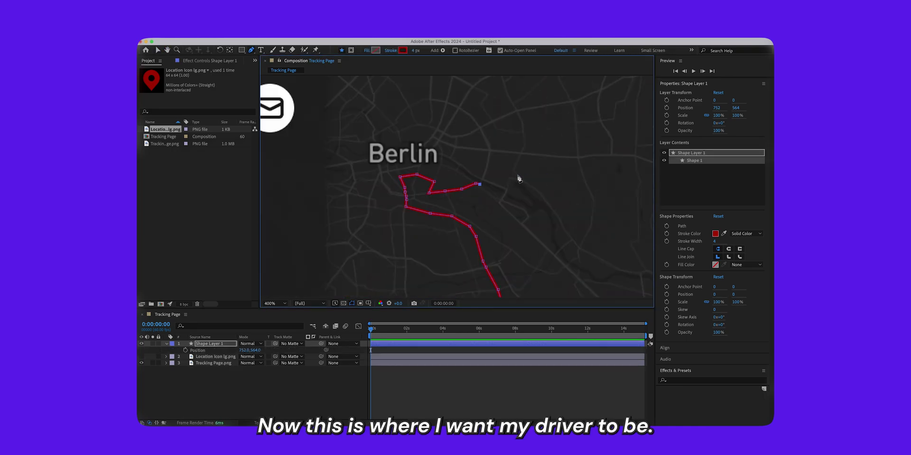
scroll(476, 183, up, 2)
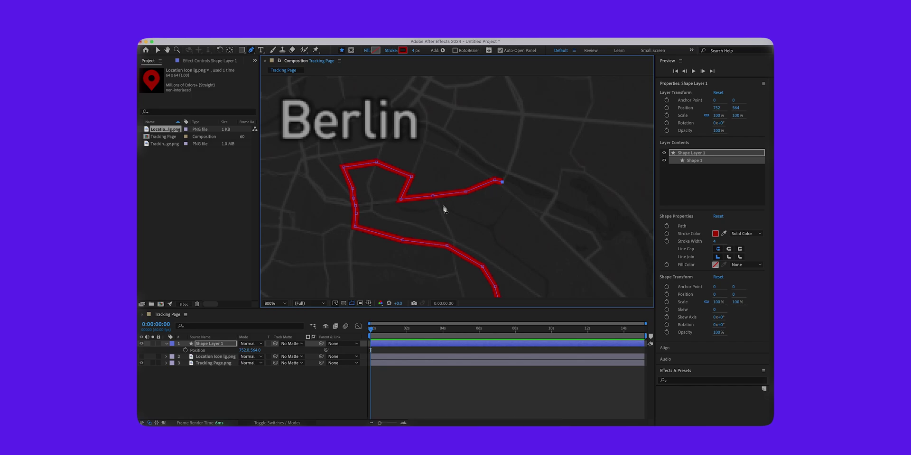
click(223, 398)
scroll(437, 199, down, 4)
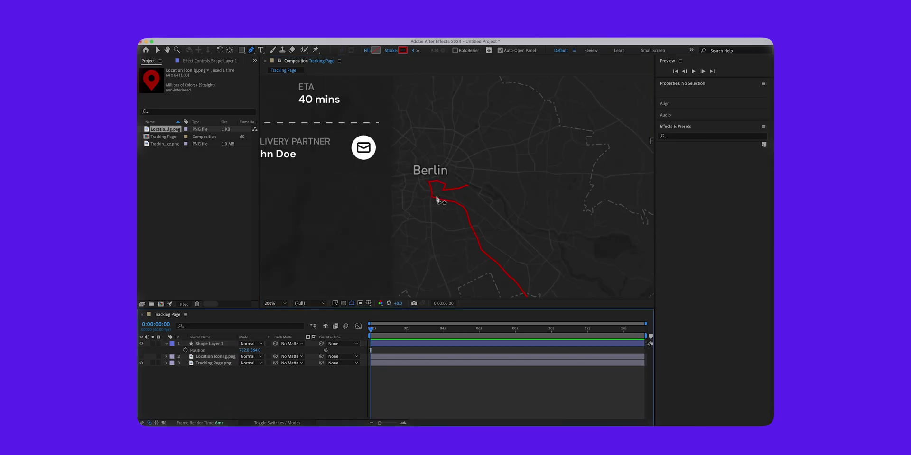
scroll(437, 200, down, 2)
click(158, 50)
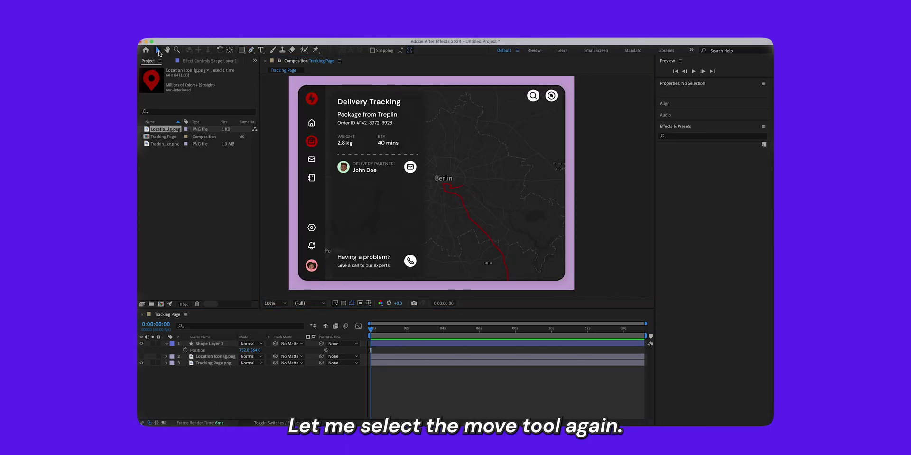
Expand the contents of Shape Layer 1 down to Shape 1 and add Trim Paths to the layer.
click(166, 344)
click(166, 344)
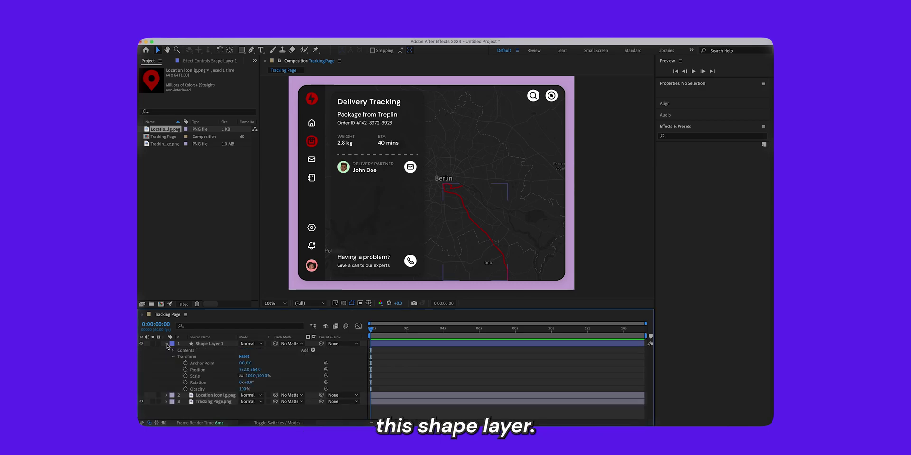
click(173, 351)
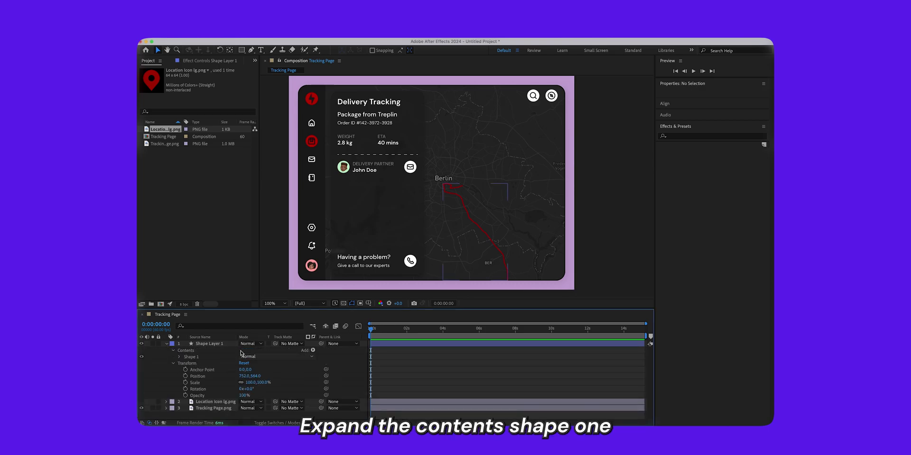
click(180, 357)
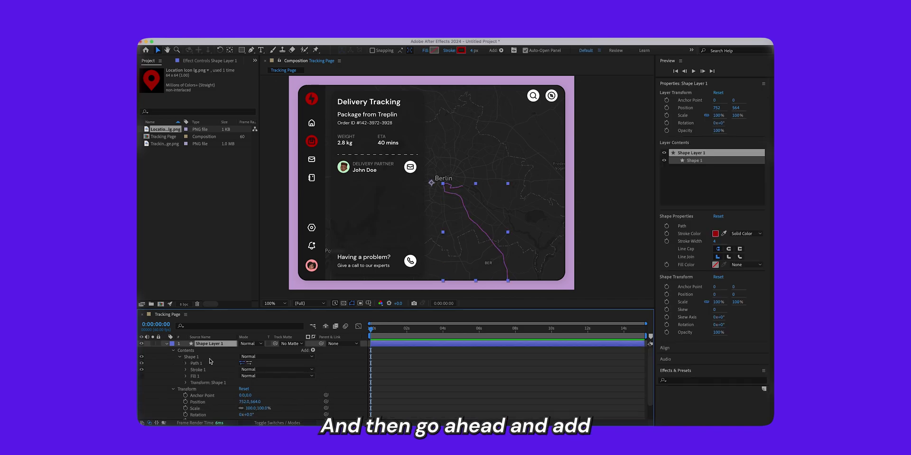
click(312, 350)
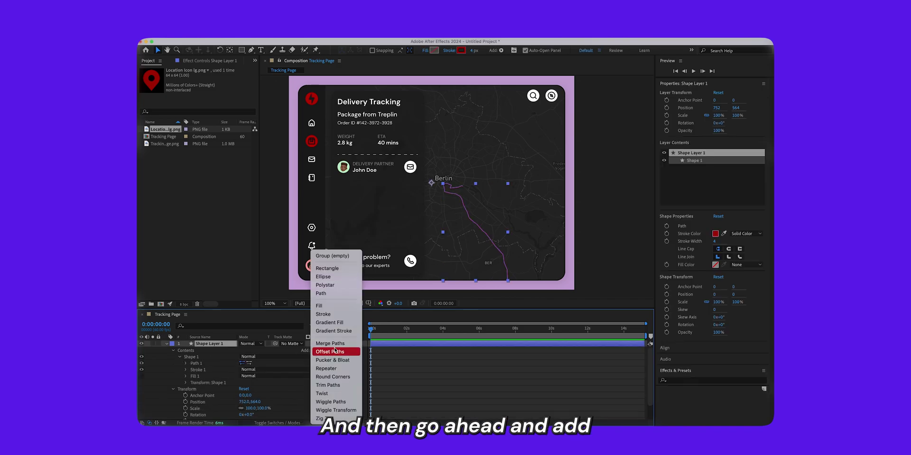
click(336, 385)
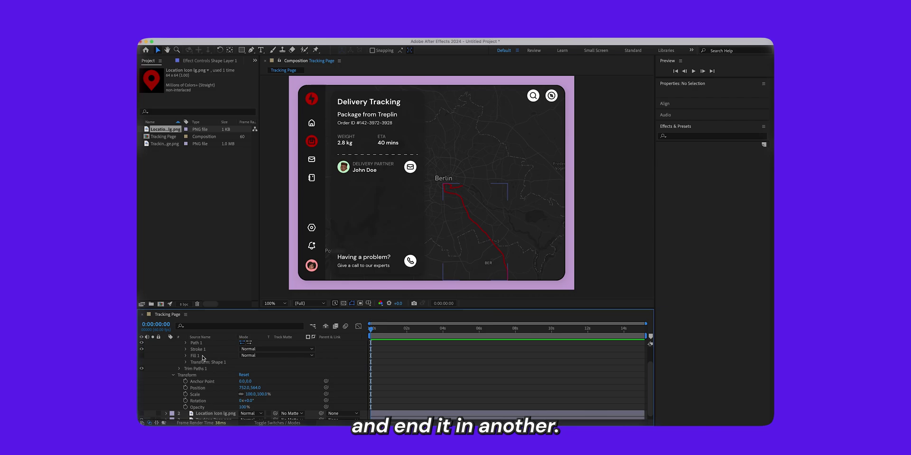
Try scrubbing the Trim Paths Start value, then set Start and End to 0% with an End keyframe at 0:00:00:00.
click(179, 368)
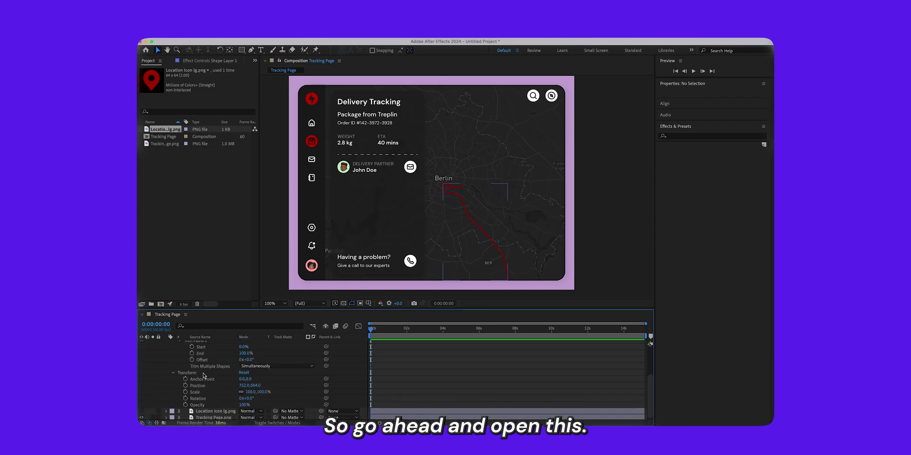
drag(243, 347, 271, 347)
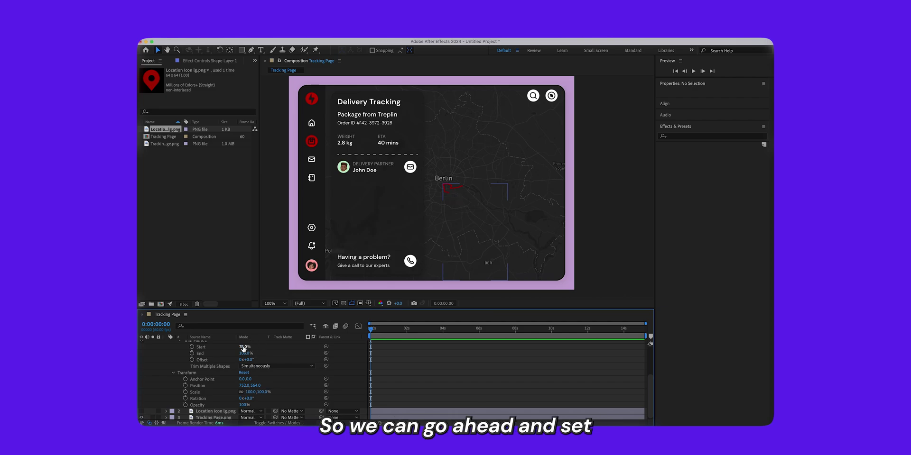
drag(244, 346, 216, 355)
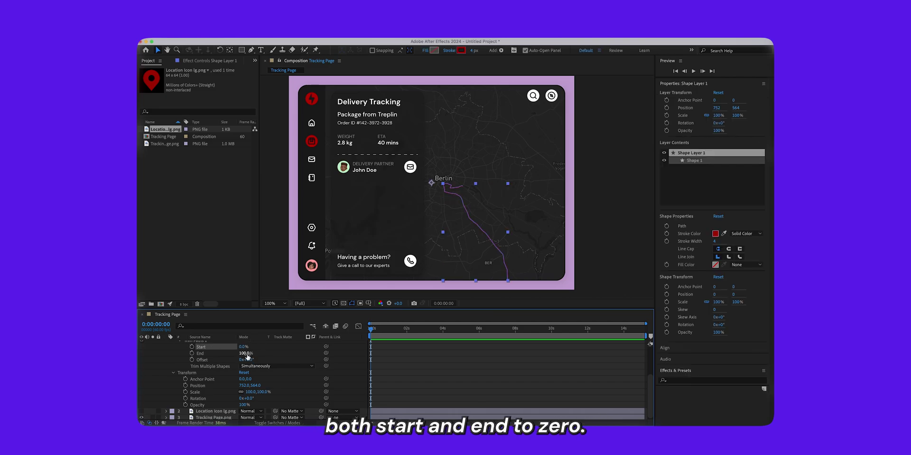
click(191, 353)
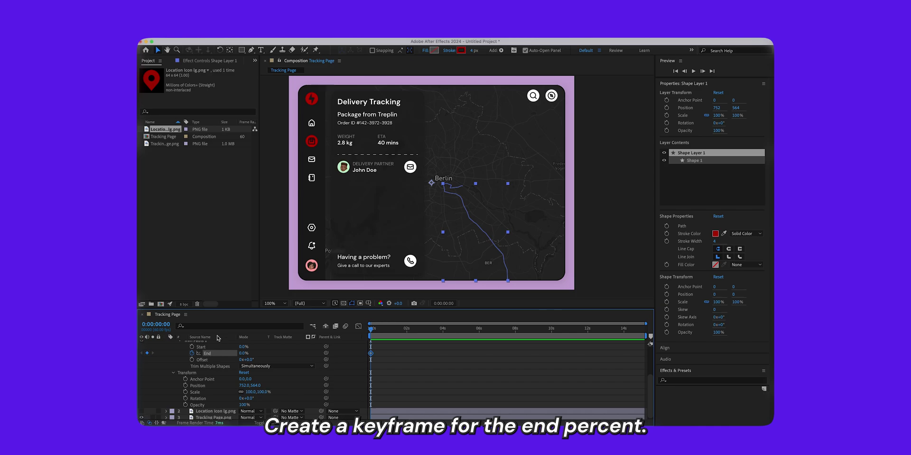
Set the Trim Paths End to 100% at 0:00:00:55 and apply Easy Ease to both End keyframes.
drag(407, 328, 388, 332)
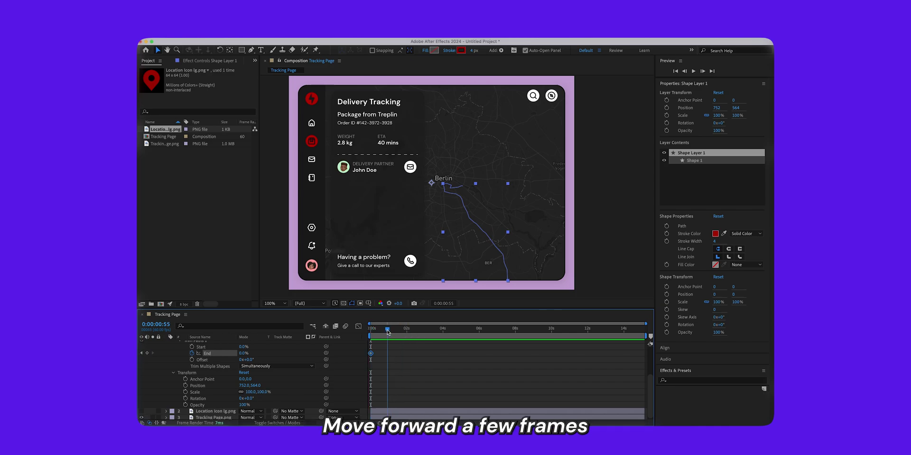
drag(241, 353, 283, 356)
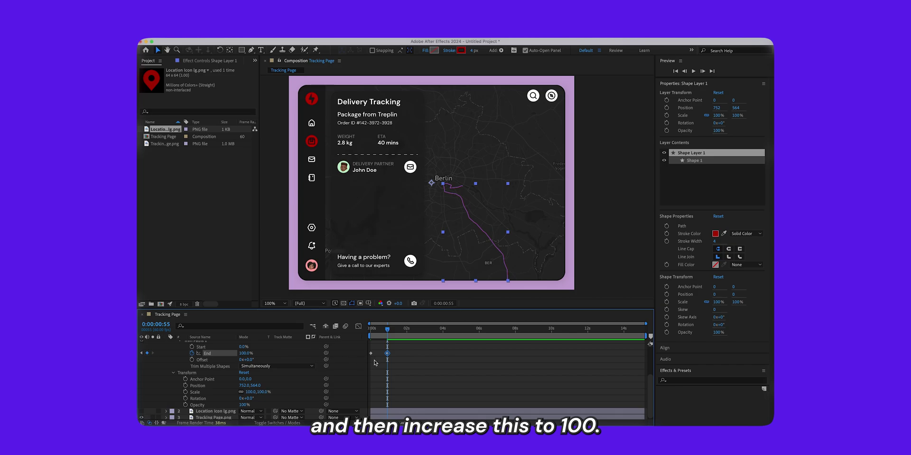
drag(412, 346, 368, 365)
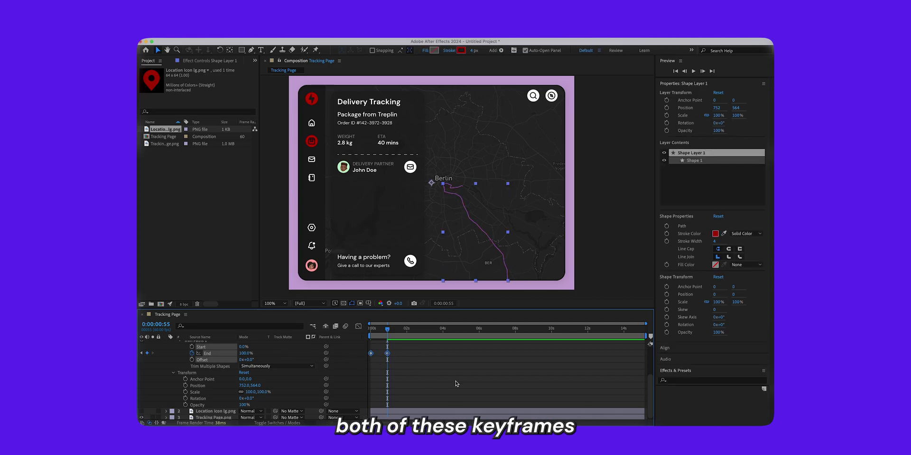
key(F9)
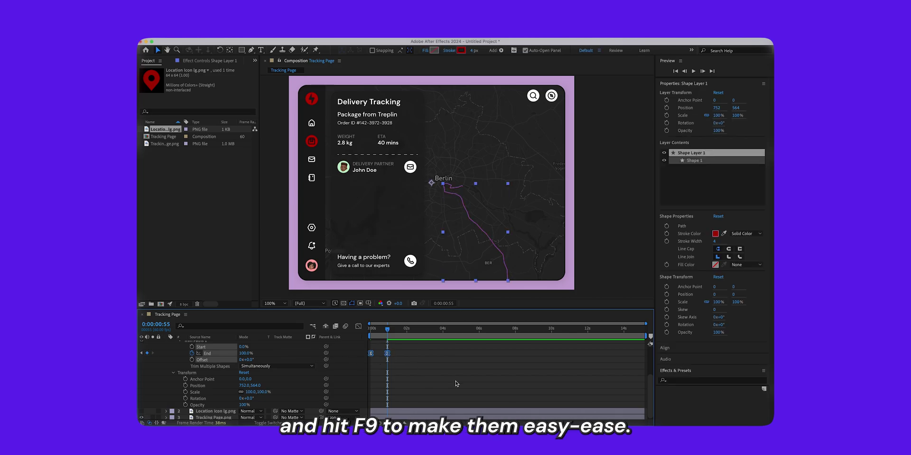
click(446, 378)
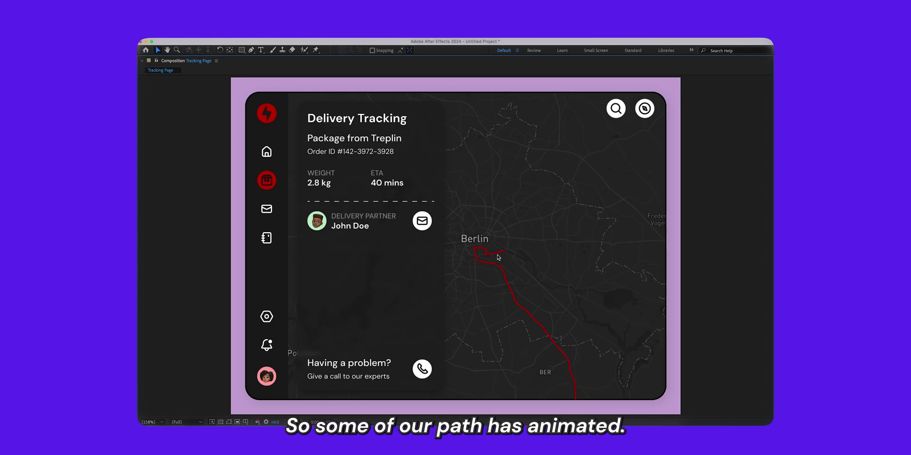
Past the first route's animation, draw a second path from the route's end north along the roads to the driver's destination.
key(grave)
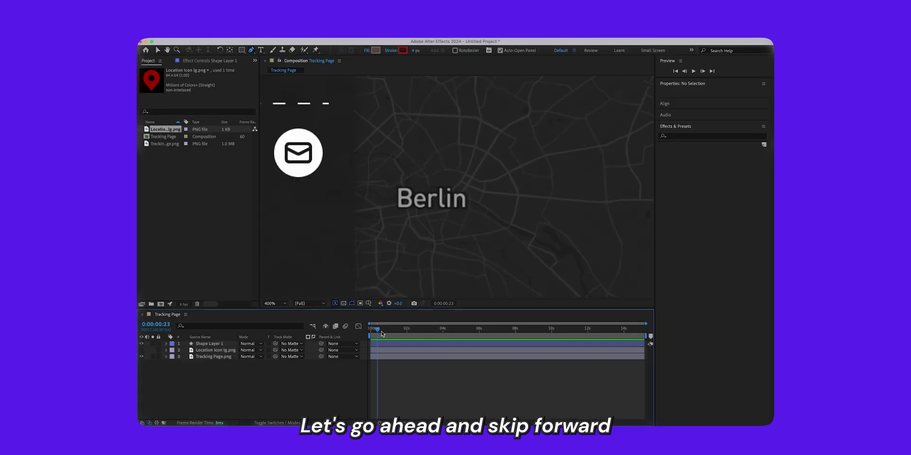
drag(378, 338, 390, 338)
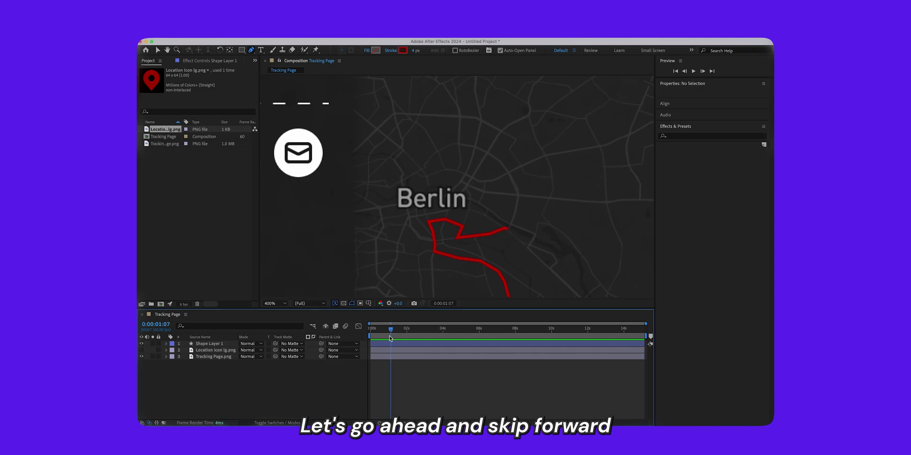
click(508, 230)
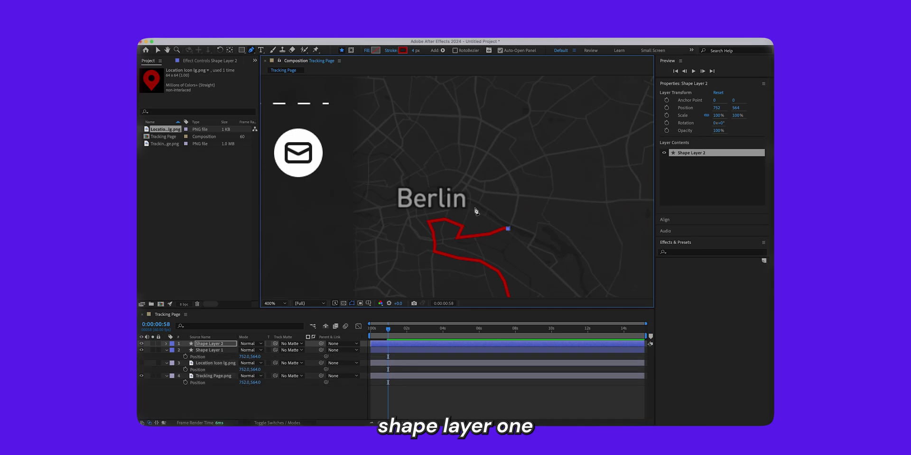
click(519, 193)
click(509, 173)
click(500, 161)
click(487, 153)
click(501, 130)
click(529, 115)
click(529, 110)
click(529, 103)
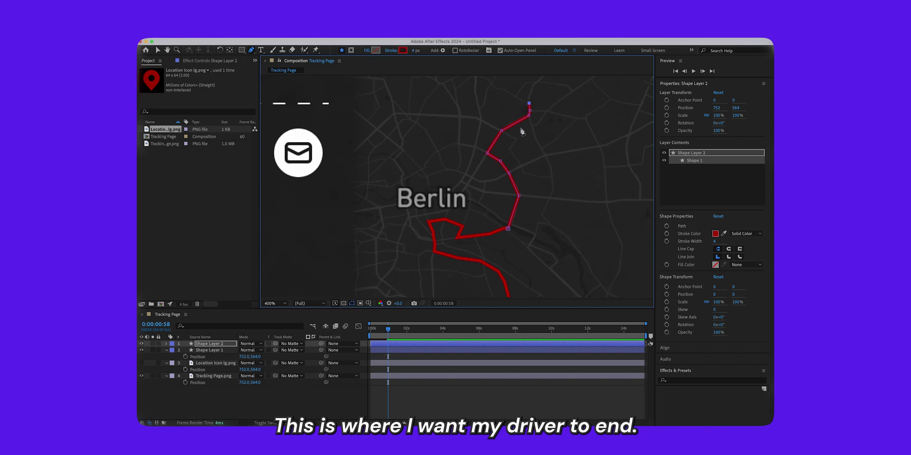
Expand Shape Layer 2's contents down to Stroke 1 of Shape 1 and add dashes to the stroke.
click(166, 344)
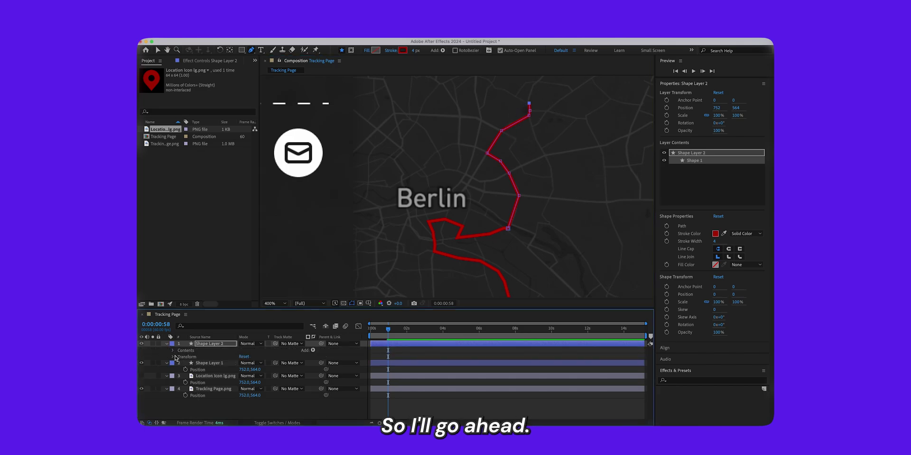
click(174, 352)
click(179, 358)
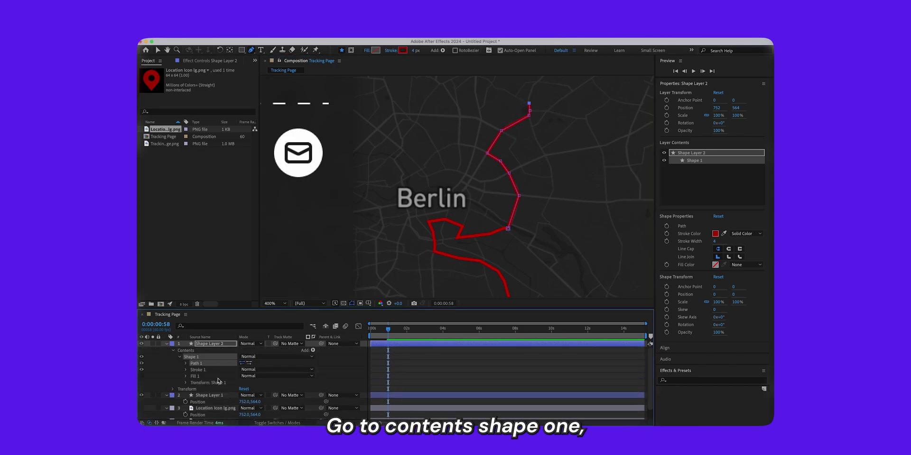
click(186, 370)
scroll(245, 373, down, 5)
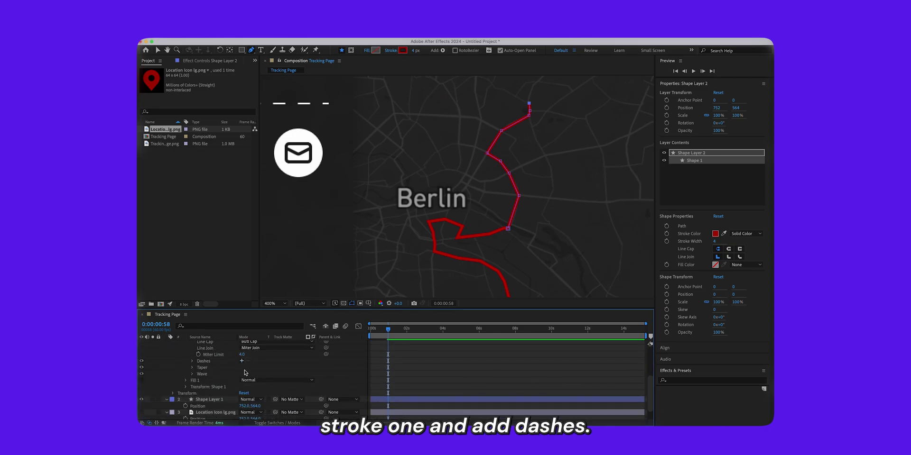
click(242, 362)
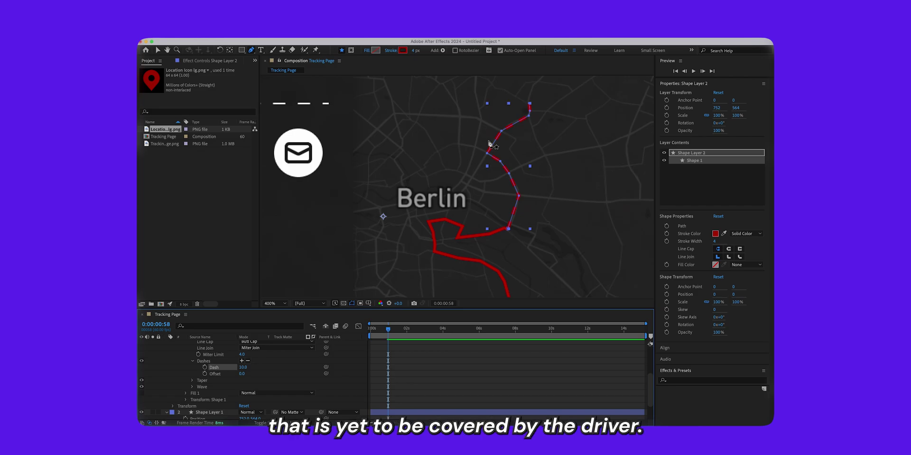
Set the stroke's Dash value to 8 and deselect the layer.
click(244, 368)
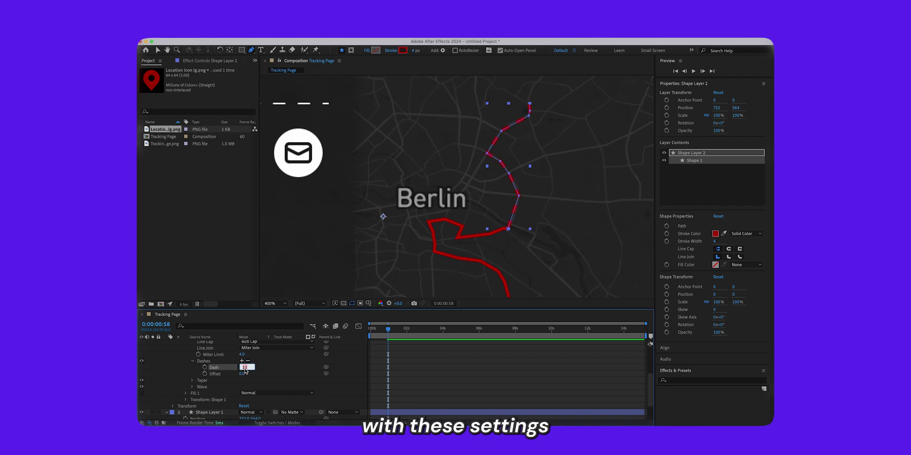
text(9)
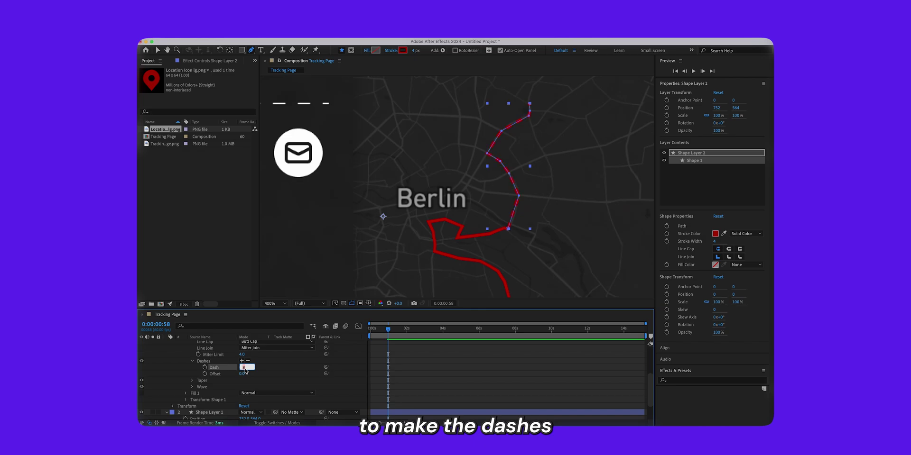
key(Return)
click(289, 357)
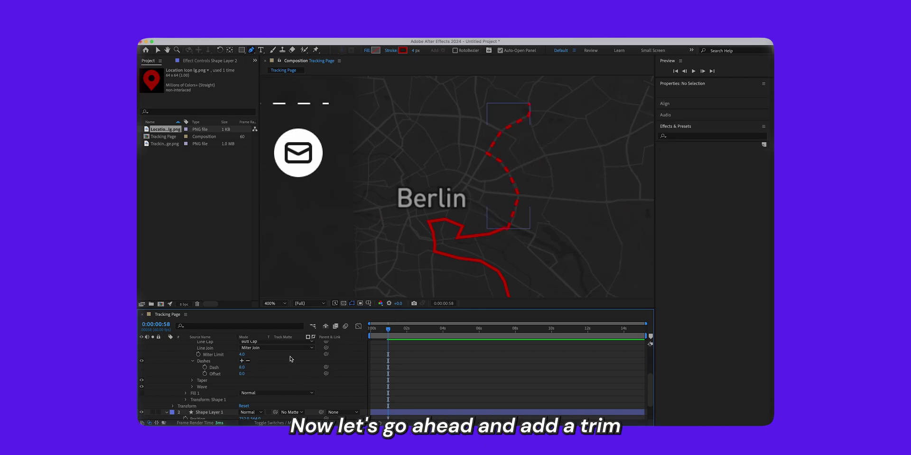
Add Trim Paths to Shape Layer 2 and set both its Start and End to 0%.
scroll(289, 357, up, 3)
click(306, 351)
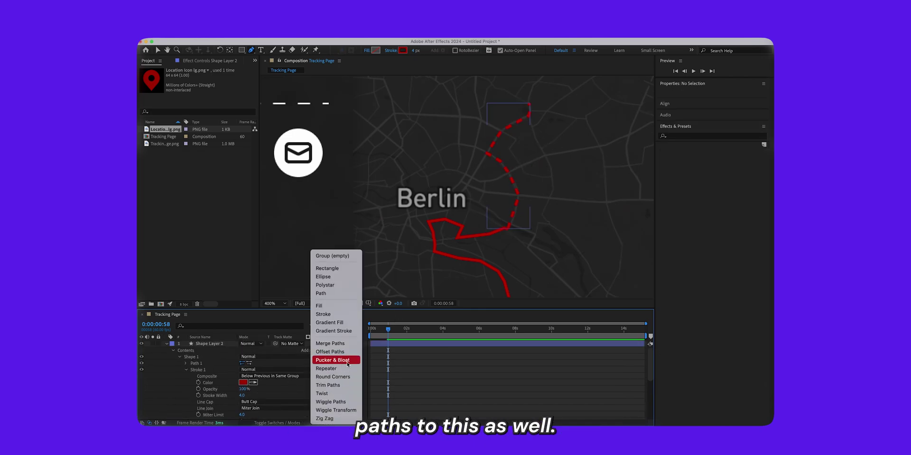
click(340, 386)
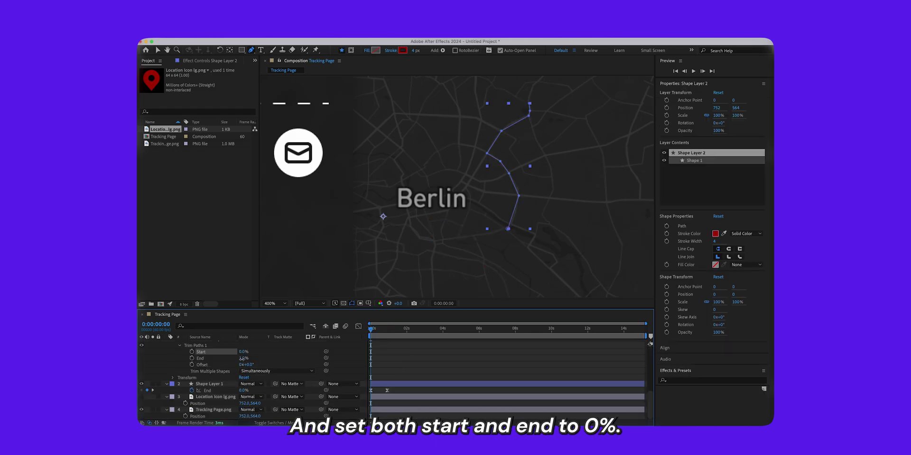
drag(243, 359, 238, 360)
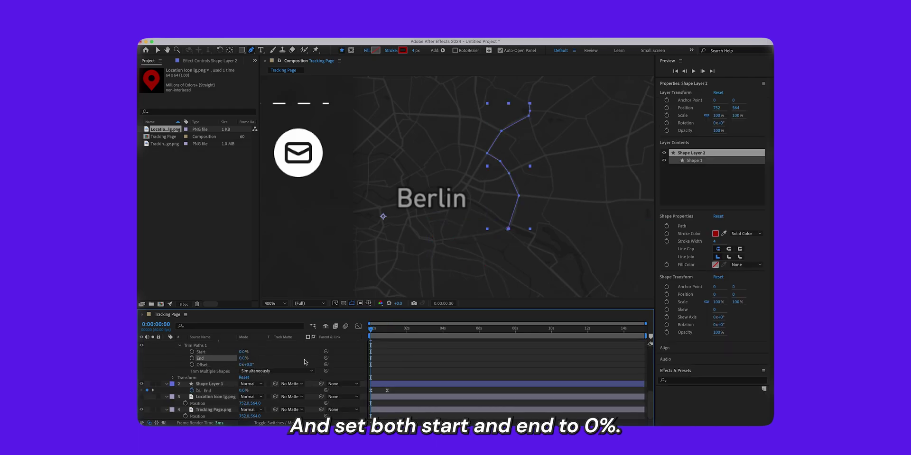
Keyframe Shape Layer 2's Trim Paths End at 0% where Shape Layer 1's animation ends (0:00:00:55) and at 100% at 0:00:01:28.
scroll(306, 361, up, 2)
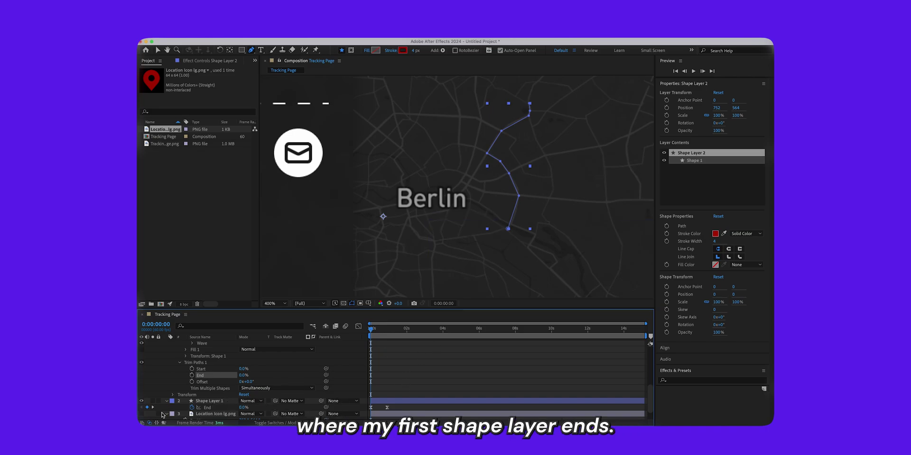
click(152, 408)
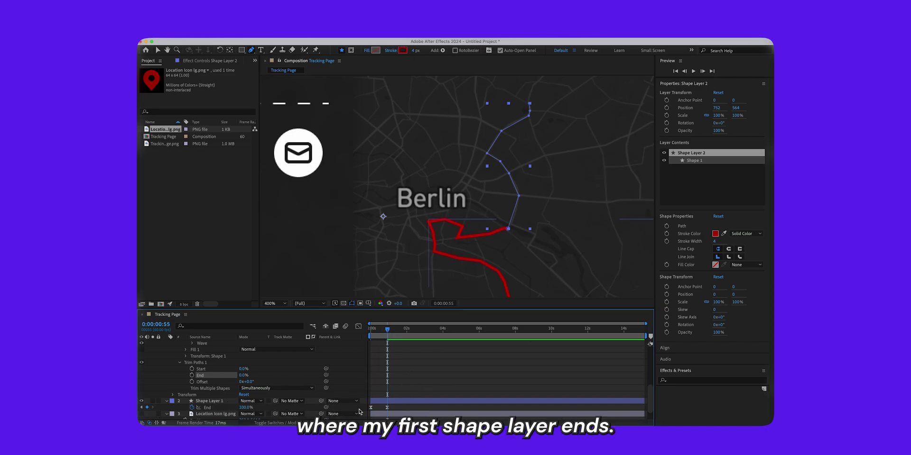
click(191, 376)
scroll(211, 378, down, 2)
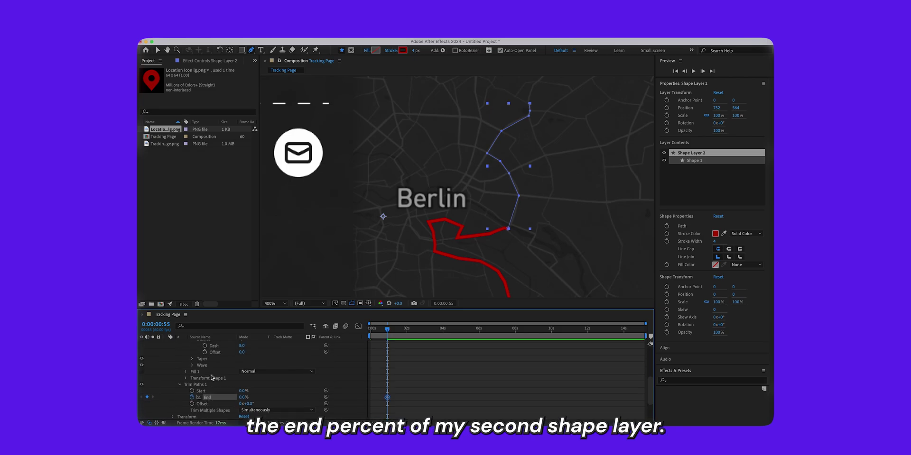
drag(388, 331, 398, 330)
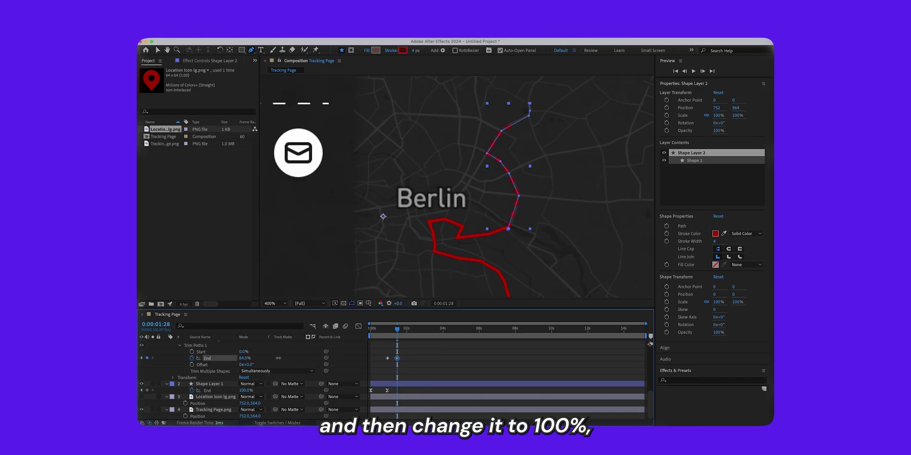
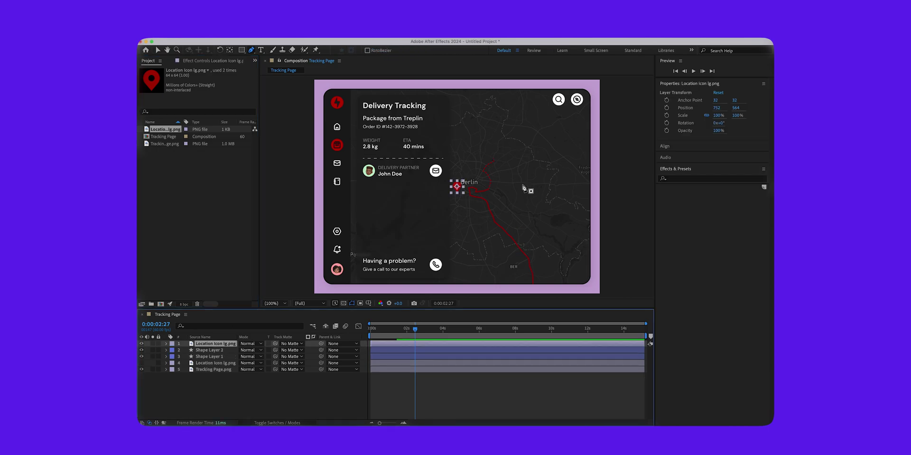
Move the location icon so its tip meets the northern end of the dashed route, at Position 944, 385.5.
scroll(473, 185, up, 4)
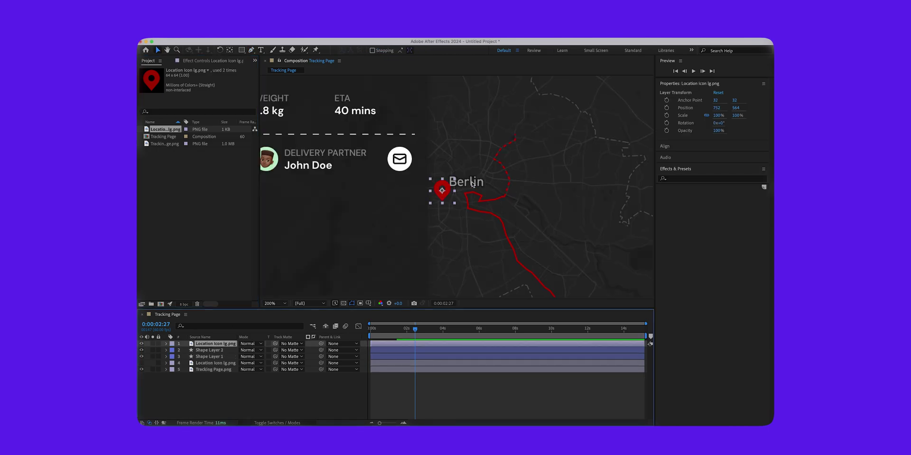
drag(421, 196, 583, 108)
key(u)
scroll(584, 108, up, 3)
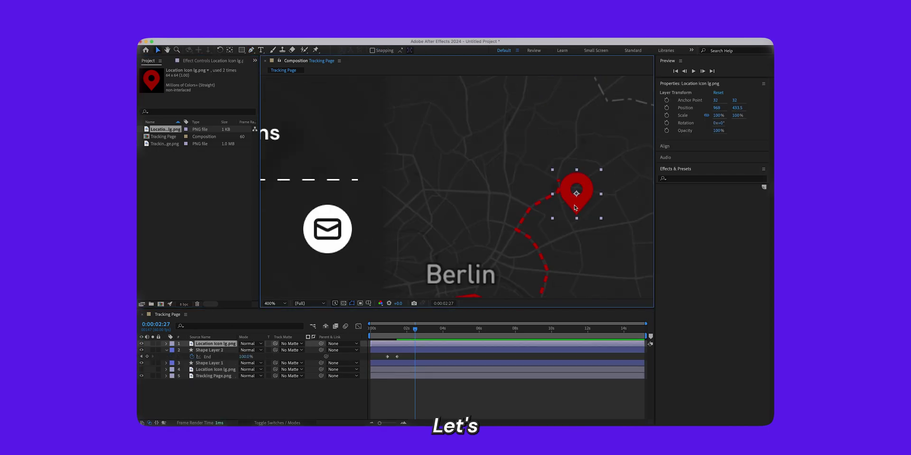
drag(579, 207, 563, 167)
drag(415, 329, 398, 337)
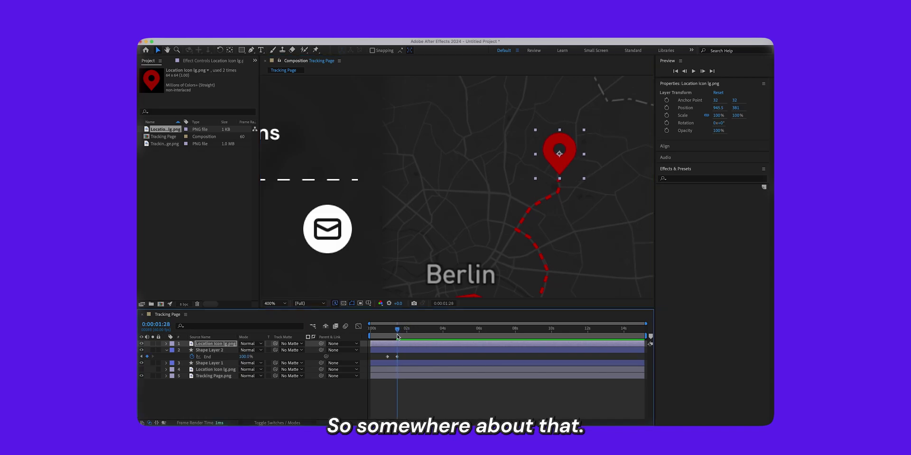
drag(565, 172, 564, 174)
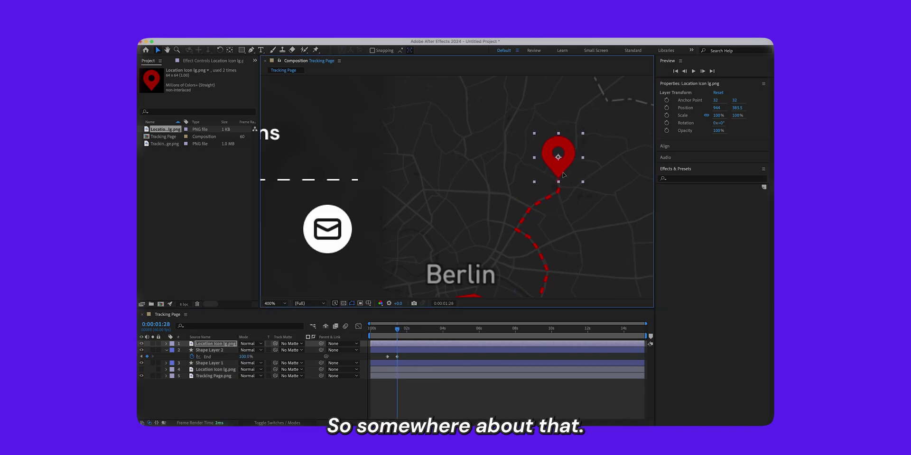
Reveal the location icon's Position, Scale and Rotation and keyframe all three at 0:00:01:21, just before the dashed path ends.
click(217, 344)
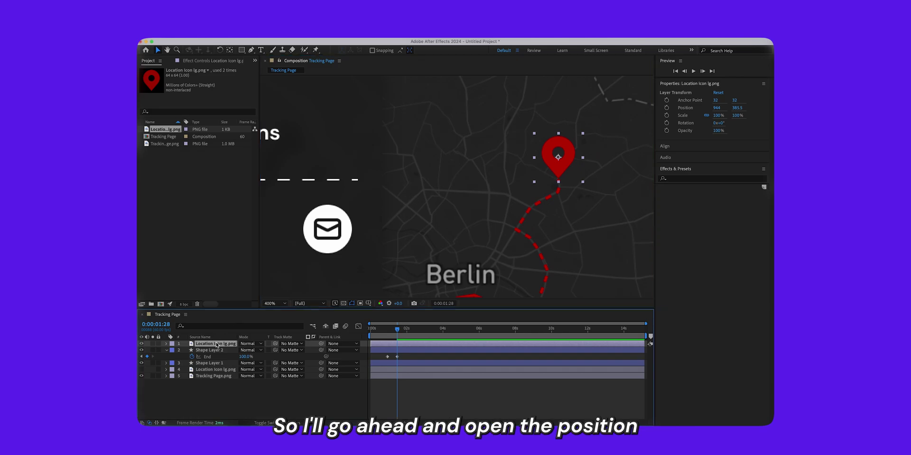
key(p)
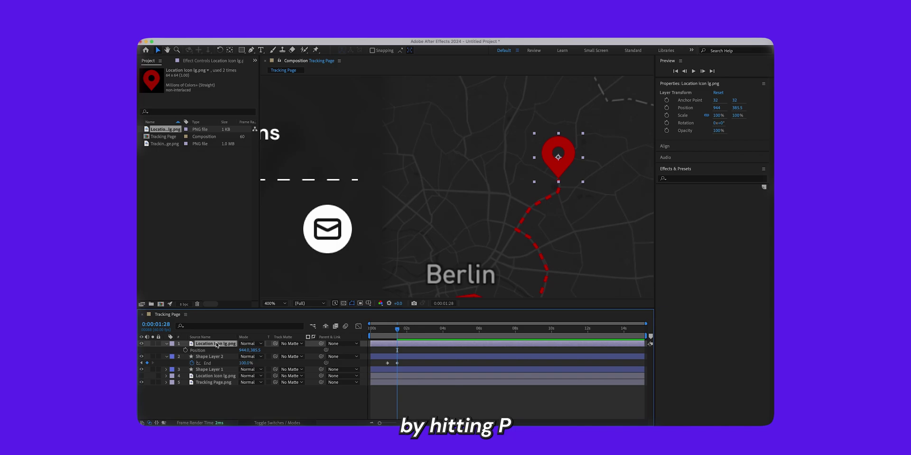
key(shift+s)
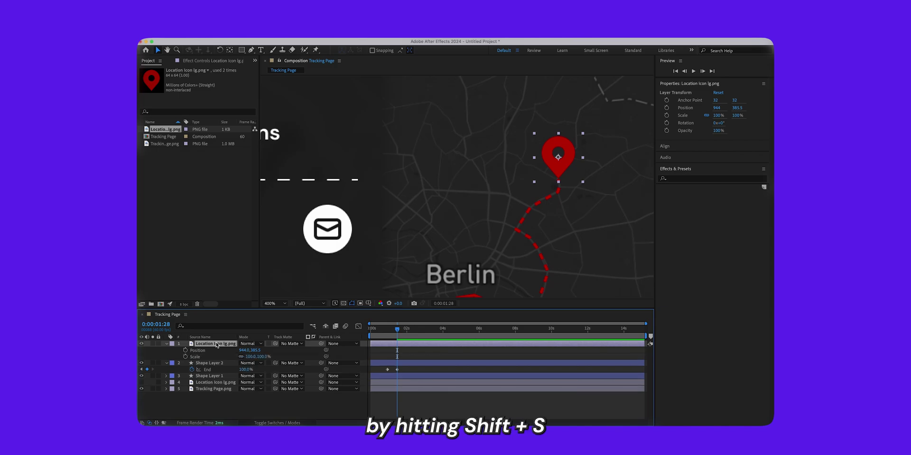
key(shift+r)
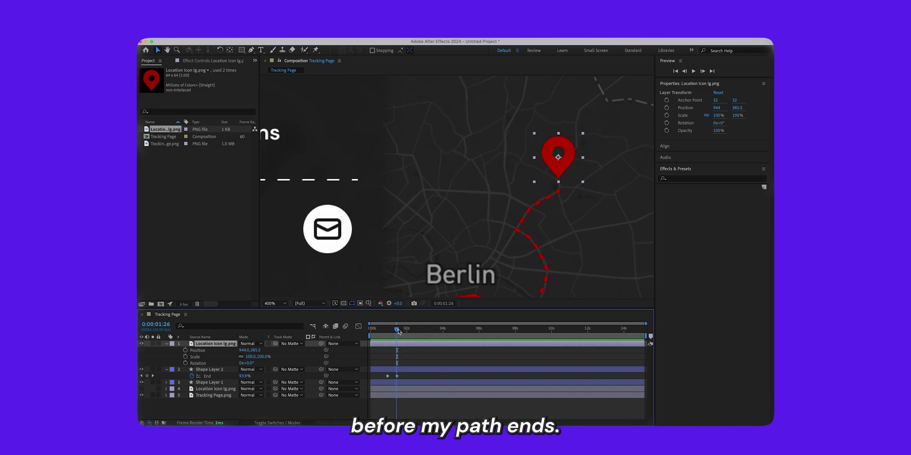
drag(398, 329, 396, 330)
click(186, 350)
click(185, 356)
click(186, 363)
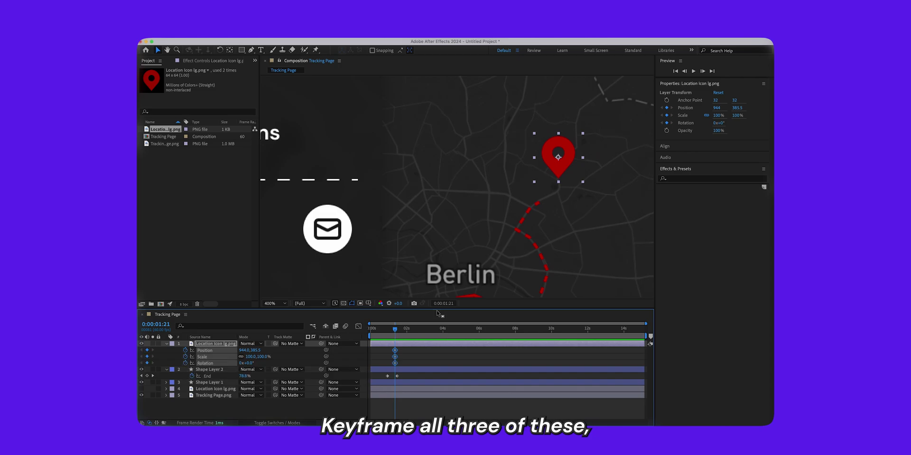
Add Position, Scale and Rotation keyframes with the same values for the location icon at 0:00:01:43.
drag(397, 330, 403, 332)
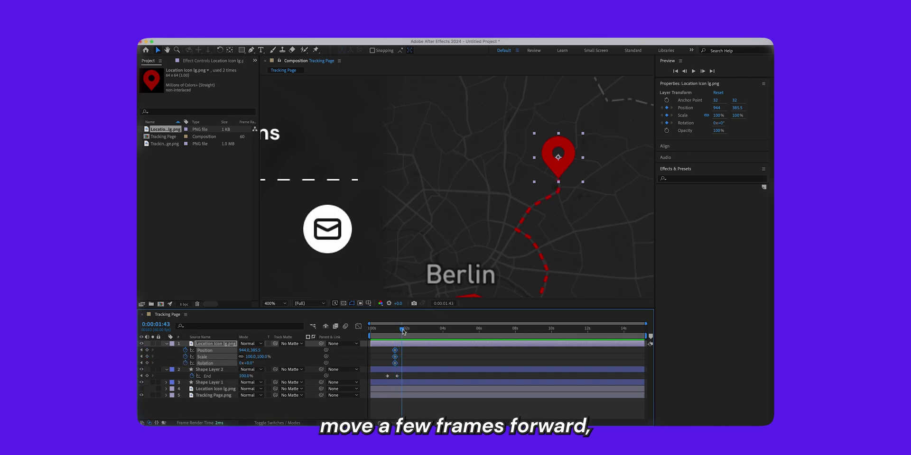
click(147, 350)
click(147, 357)
click(147, 363)
At the location icon's first keyframes, set Rotation to -16°, Scale to 0% and Position to 943, 412.5, and deselect the layer.
click(141, 350)
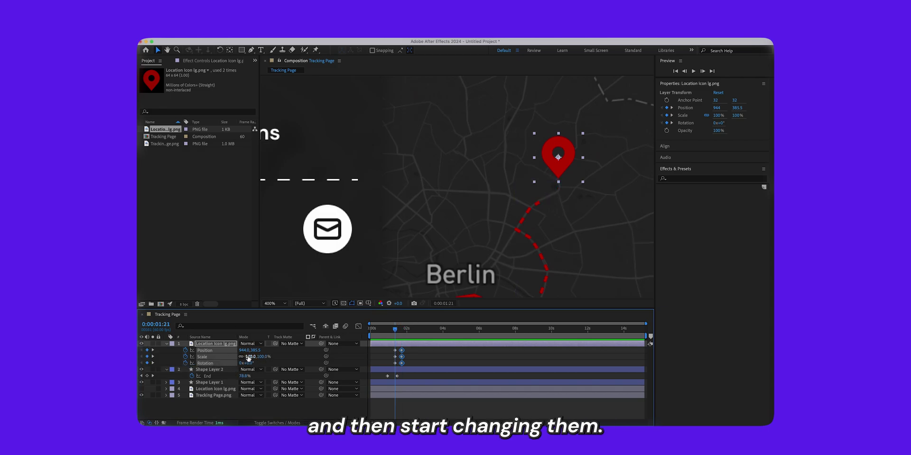
drag(248, 363, 242, 350)
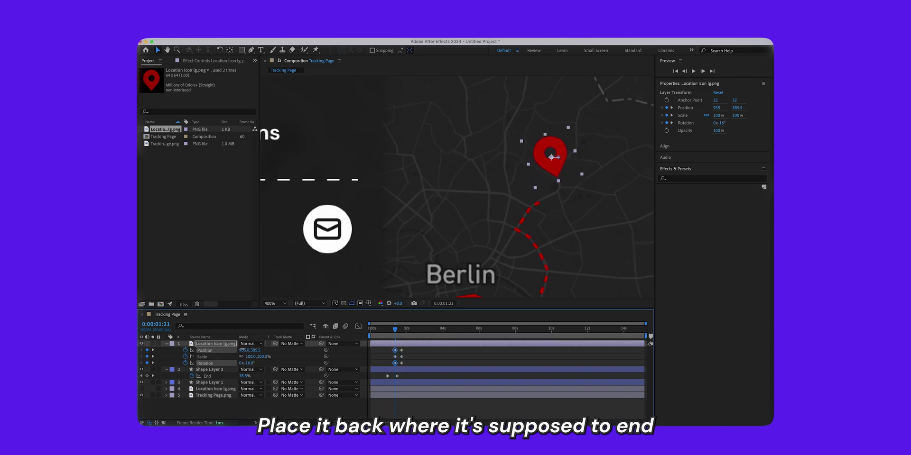
click(249, 356)
text(10)
key(Tab)
text(0)
key(Return)
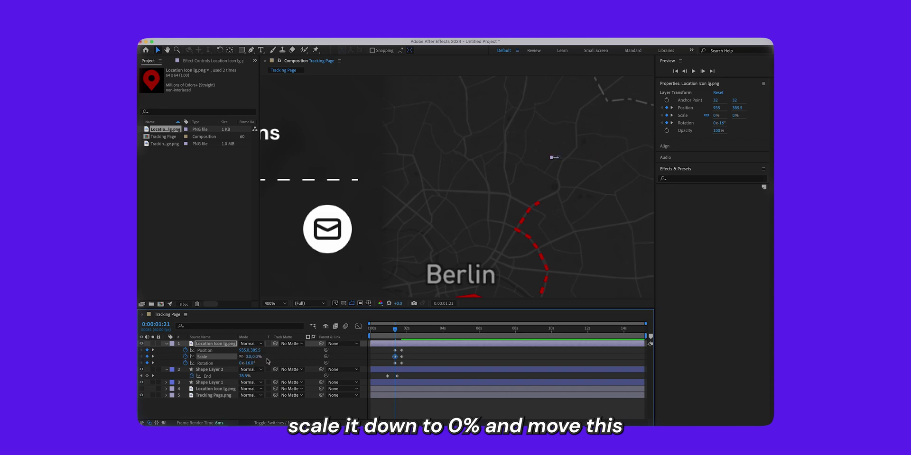
drag(256, 350, 258, 351)
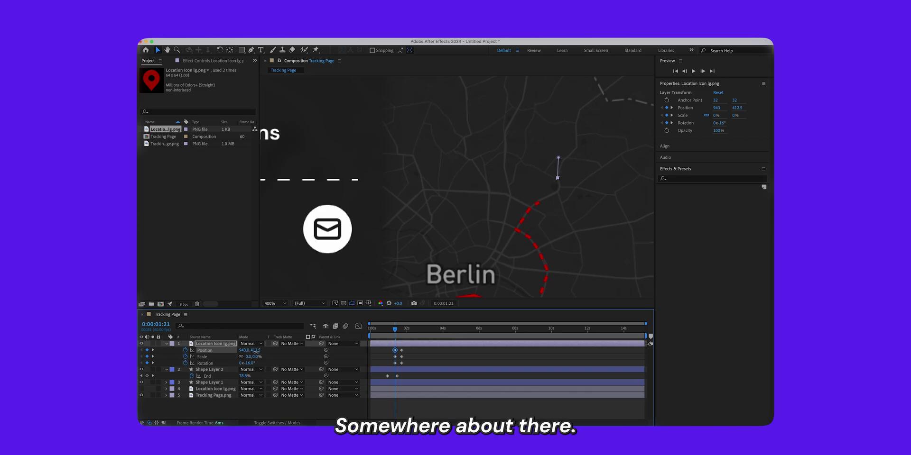
click(437, 372)
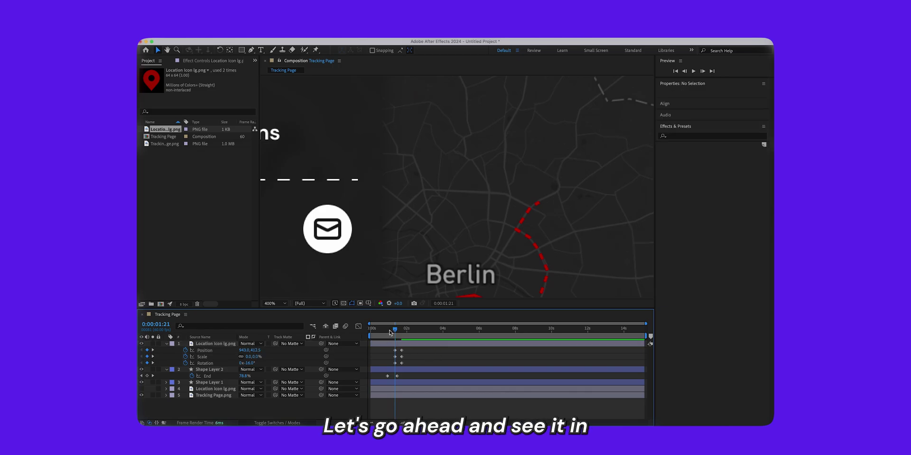
Play the composition from the start in an enlarged view to check the route and location icon animation.
key(Home)
key(grave)
key(shift+slash)
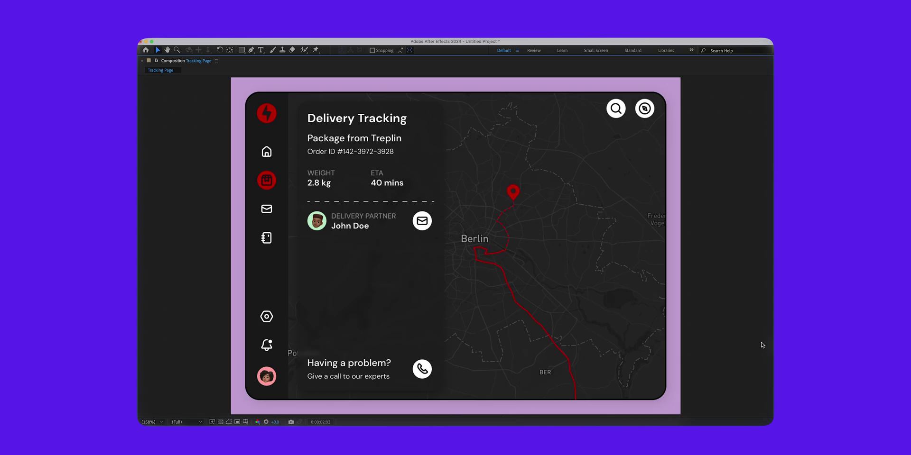
Move the location icon's ending Position, Scale and Rotation keyframes slightly earlier, closer to the first set, and play back the new timing.
key(grave)
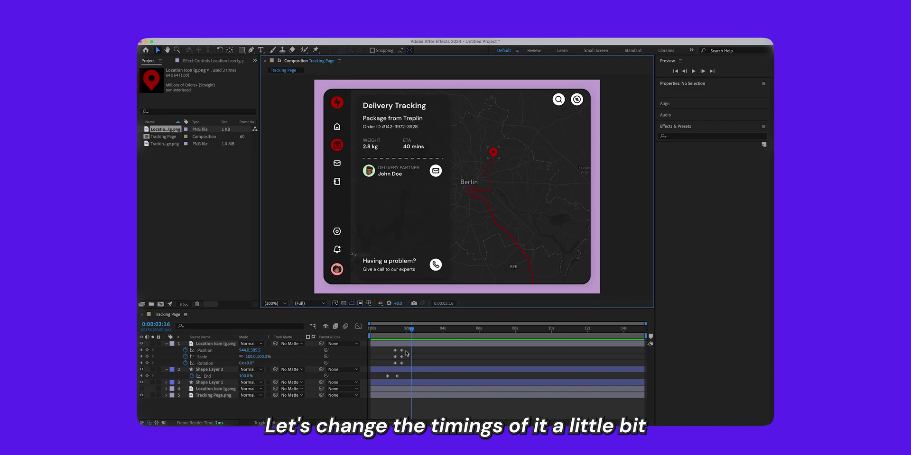
key(equal)
drag(435, 347, 418, 366)
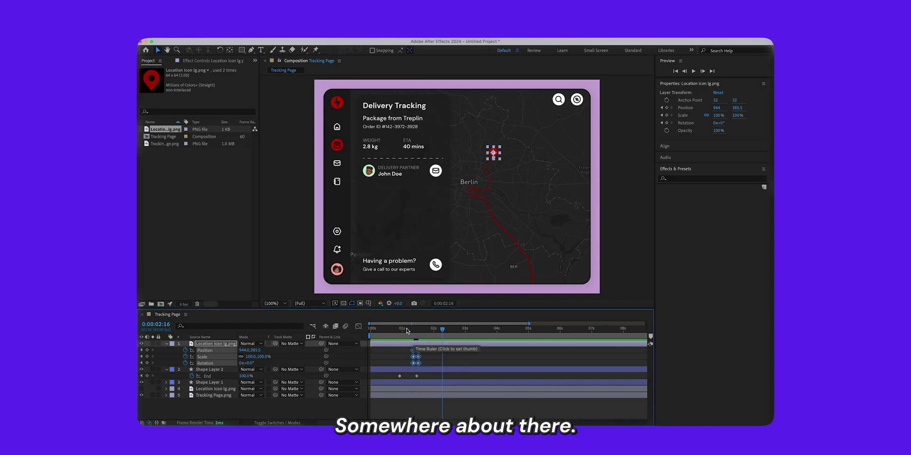
drag(410, 329, 400, 331)
key(space)
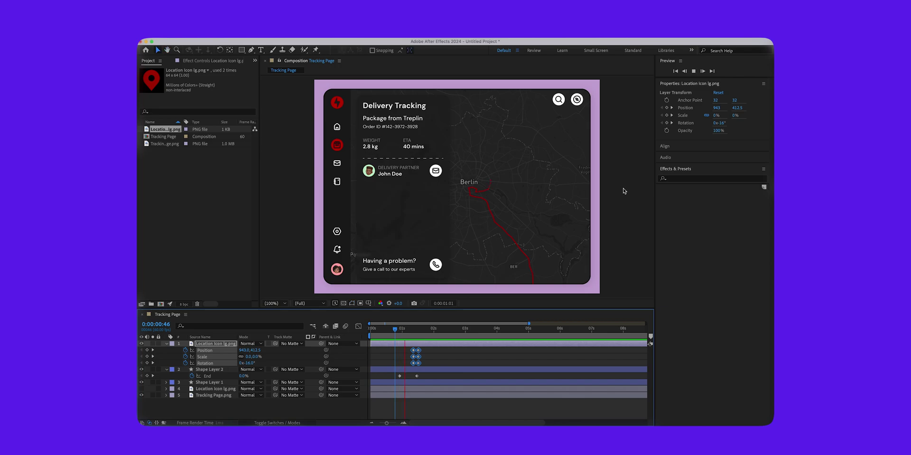
key(space)
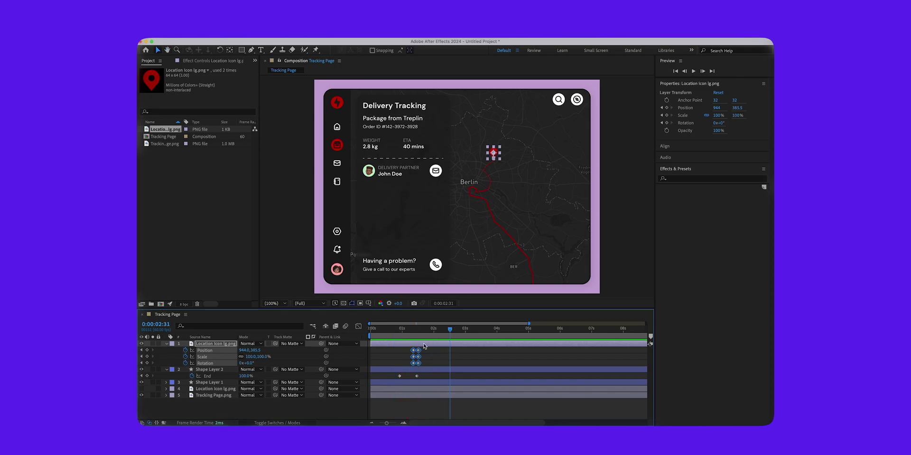
Nudge the location icon's ending keyframes slightly later, apply Easy Ease to all icon and Shape Layer 2 End keyframes, and preview the animation.
key(F9)
click(424, 352)
click(435, 353)
drag(435, 352, 396, 381)
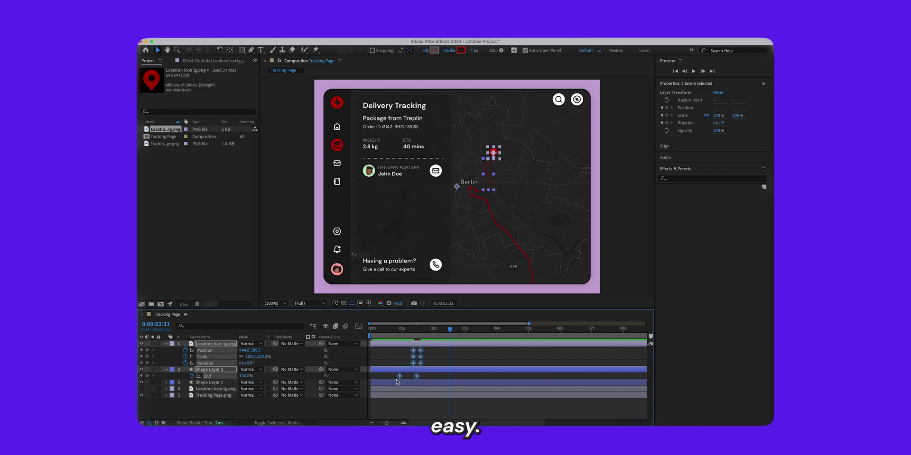
key(F9)
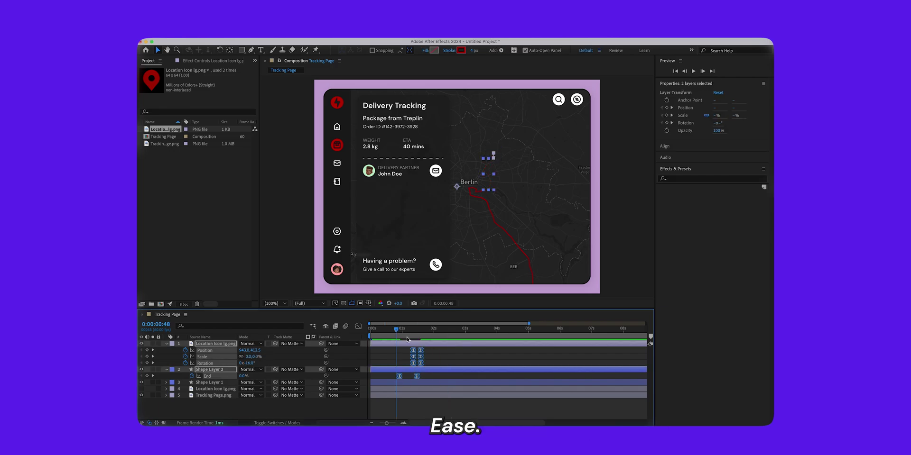
click(442, 363)
key(space)
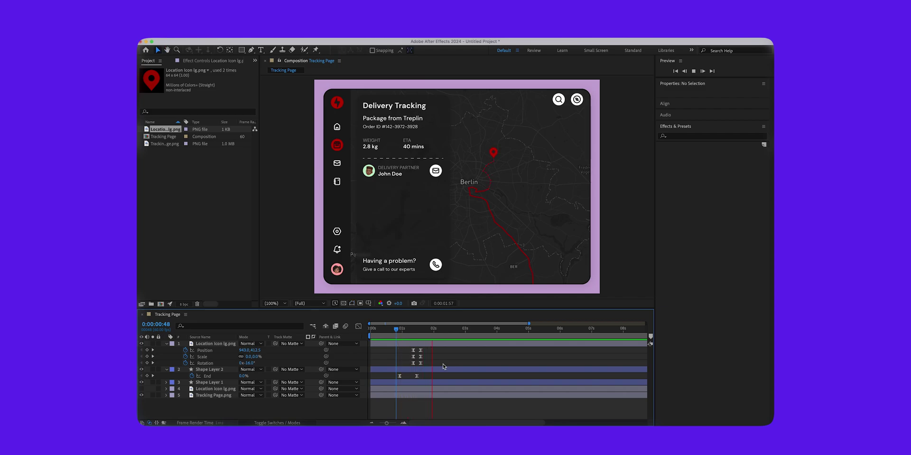
key(space)
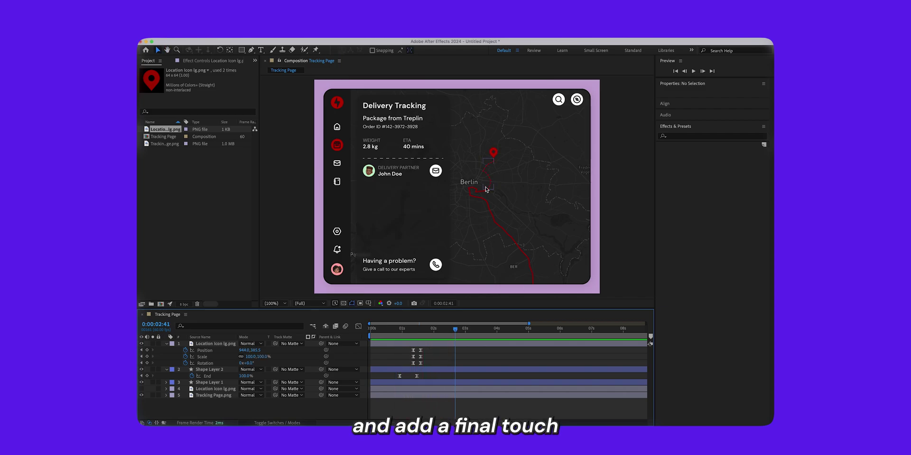
Collapse the layers and draw an ellipse about 37 px wide on a new shape layer, centred where the solid route meets the dashed path.
scroll(486, 190, up, 4)
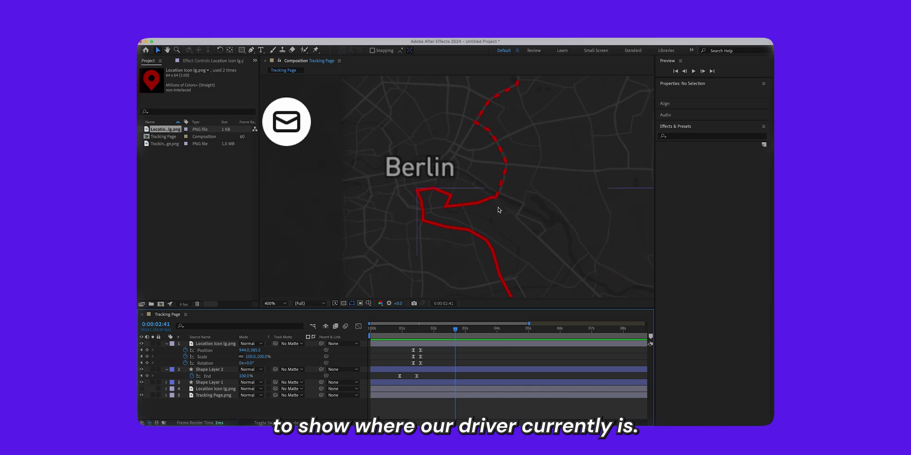
click(167, 344)
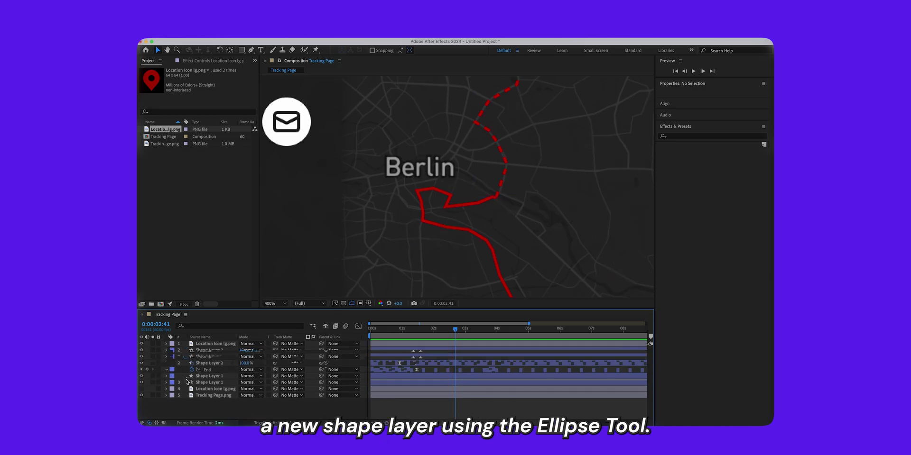
click(243, 51)
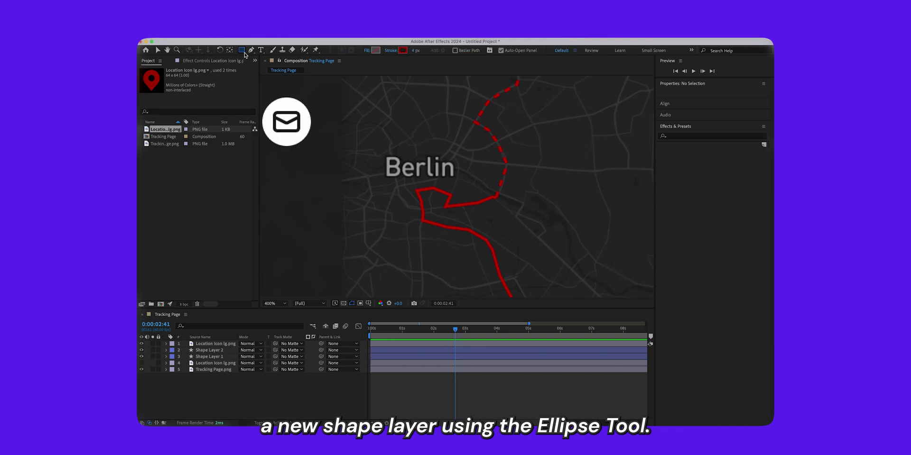
drag(243, 50, 268, 69)
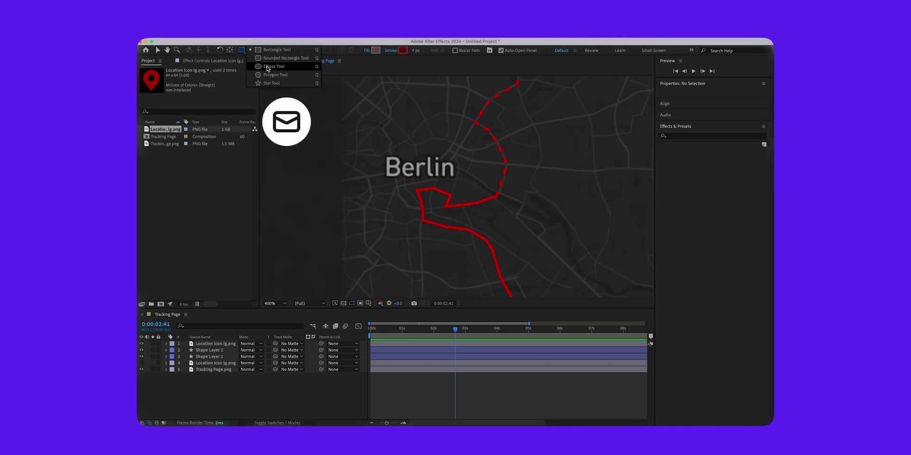
click(268, 68)
drag(495, 195, 509, 209)
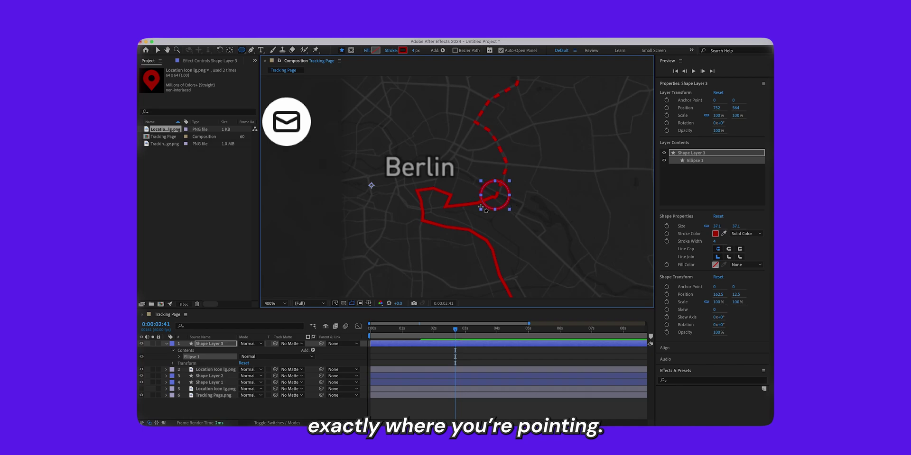
Set the new circle's stroke to None and give it a solid AC0000 fill.
click(180, 357)
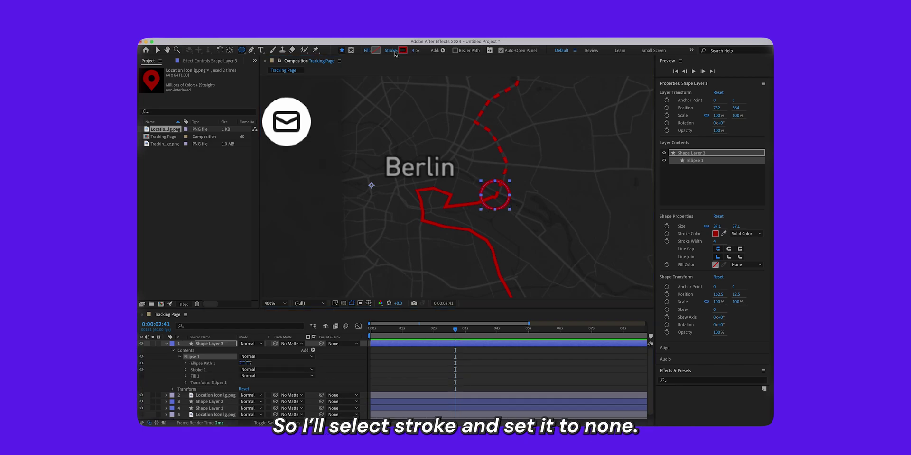
click(403, 51)
click(418, 216)
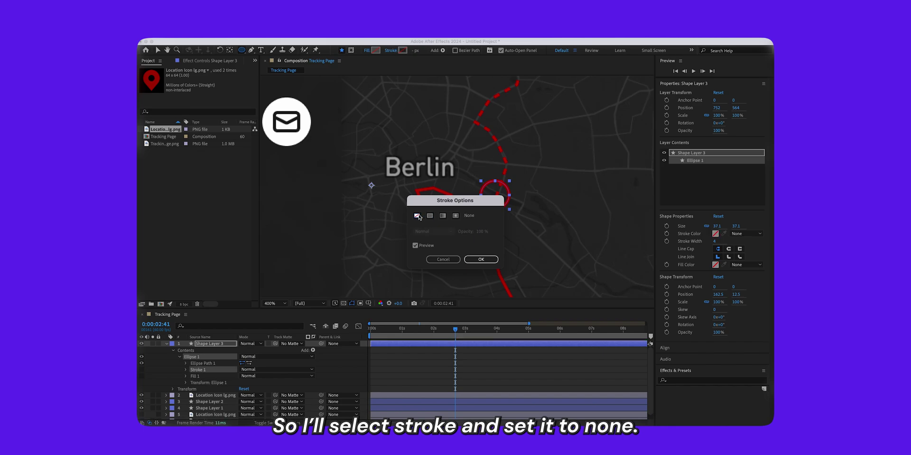
click(481, 260)
click(375, 50)
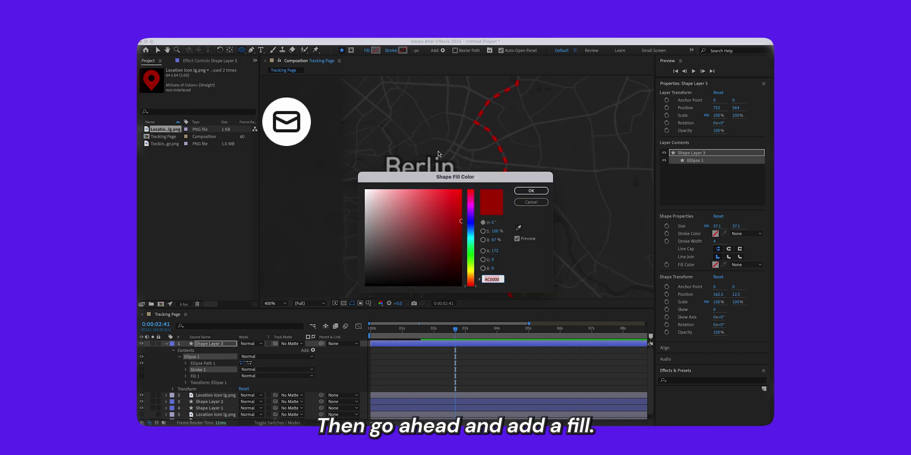
click(531, 191)
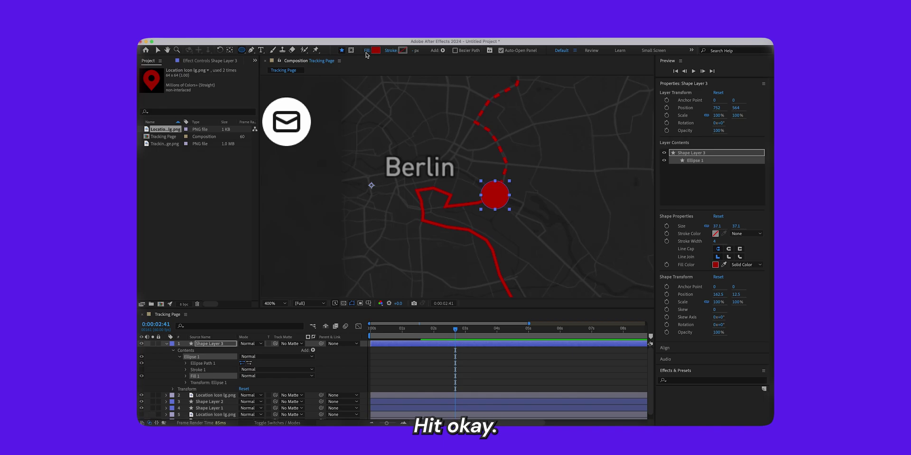
At 0:00:00:53, add a Scale keyframe at 100% in the circle's Ellipse 1 transform properties.
mouse_move(428, 333)
mouse_down()
mouse_move(371, 338)
mouse_move(399, 339)
mouse_up()
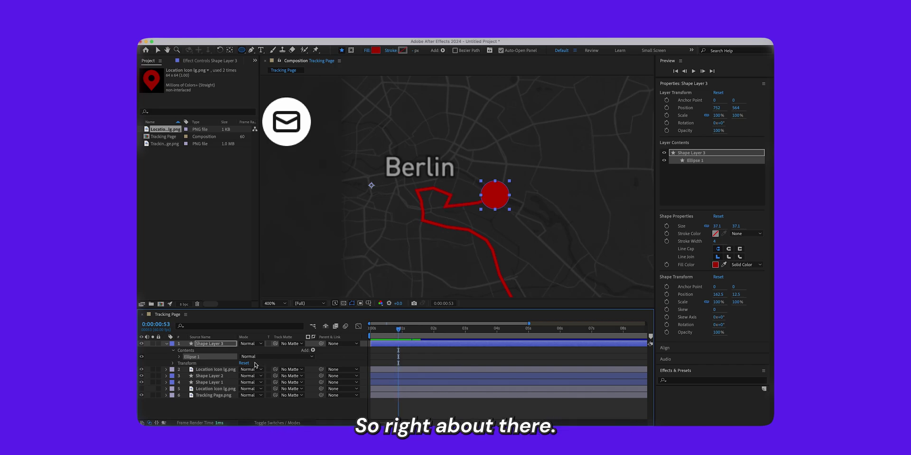
click(180, 357)
scroll(189, 379, down, 2)
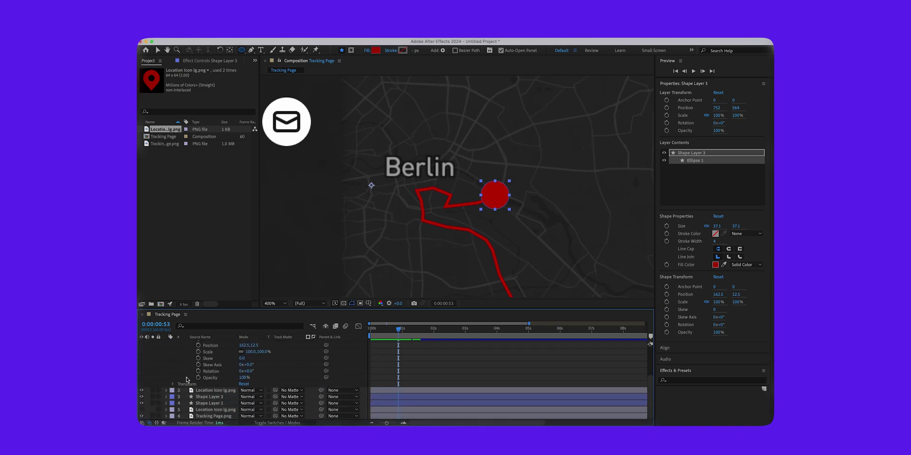
scroll(209, 384, up, 2)
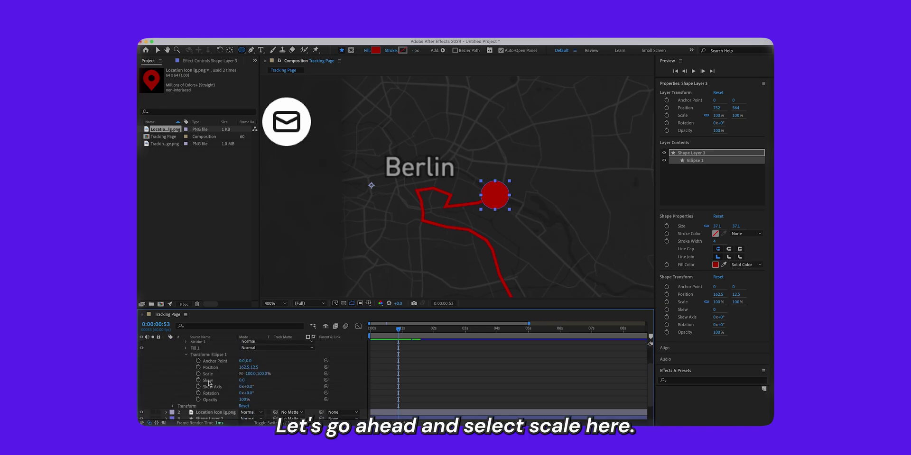
click(198, 374)
Go back to 0:00:00:48 and set Ellipse 1's Scale to 0%.
drag(399, 329, 397, 329)
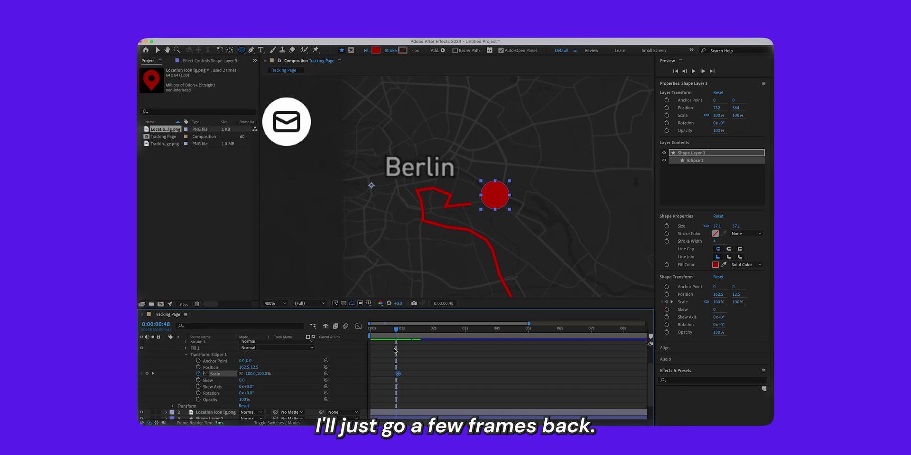
drag(250, 375, 249, 377)
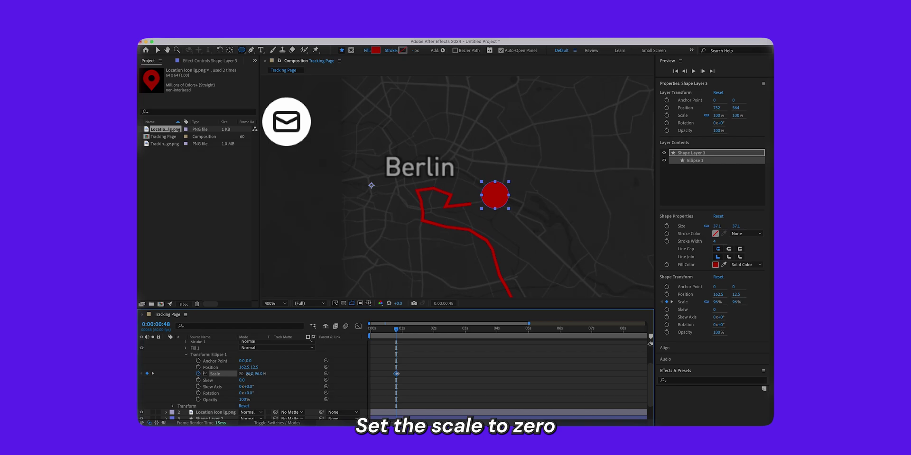
click(248, 375)
text(0)
key(Return)
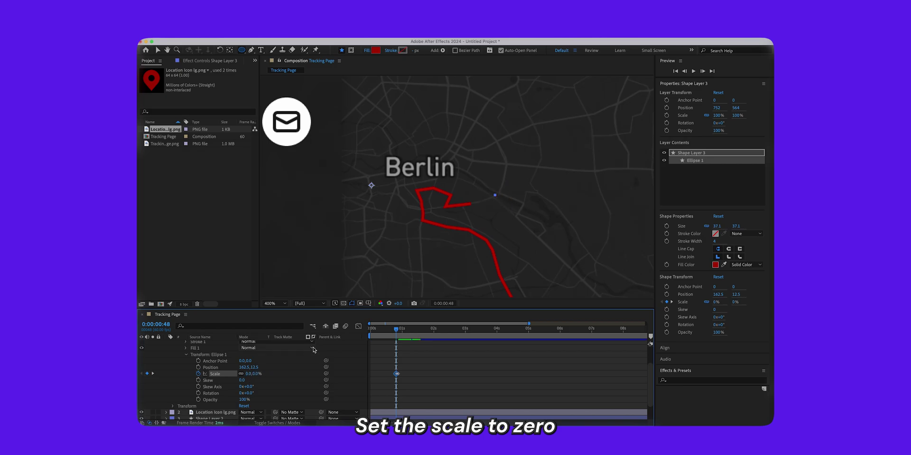
Play the composition from the start in an enlarged view to check the circle's scale-up, and restore the normal workspace.
key(Home)
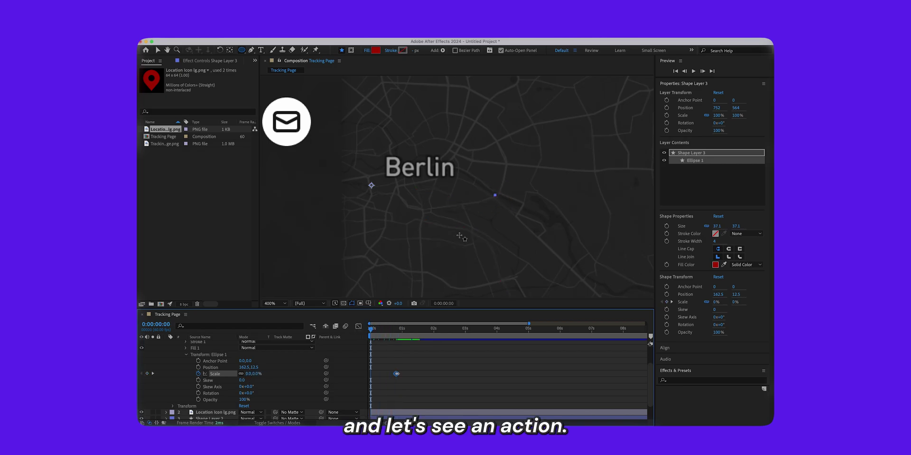
key(grave)
key(space)
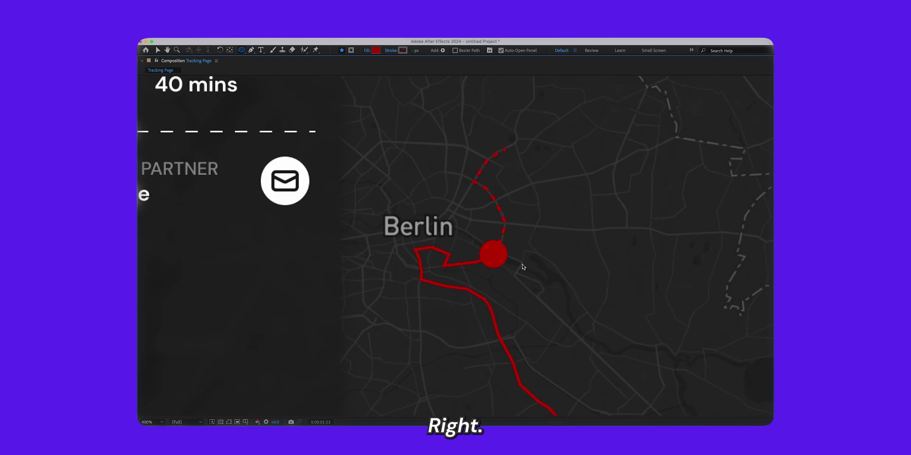
click(493, 254)
key(grave)
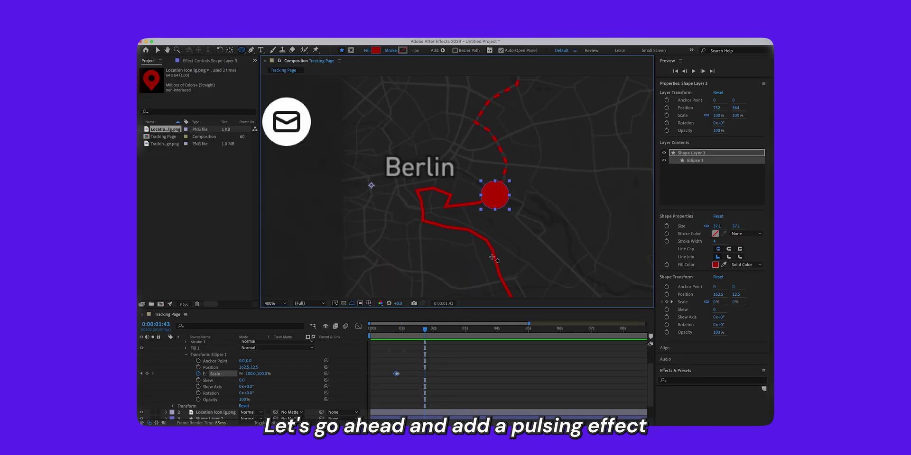
Duplicate Ellipse 1 within Shape Layer 3 and expand the duplicate's transform properties.
scroll(203, 368, up, 3)
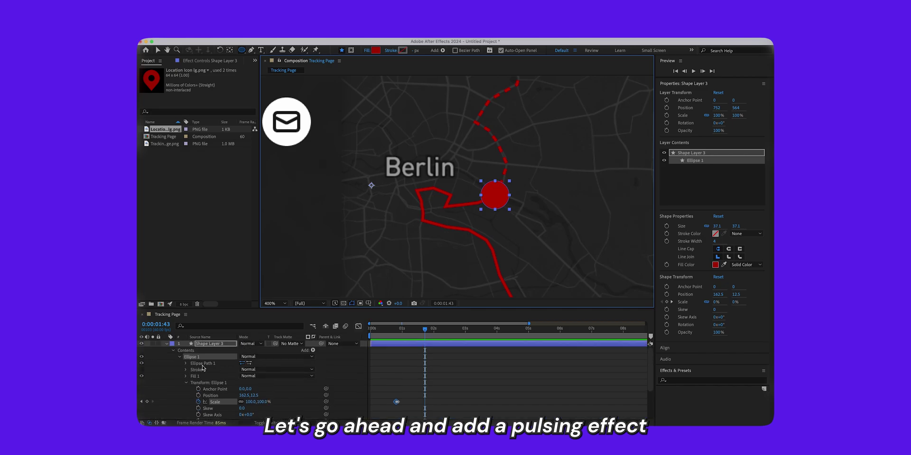
click(180, 357)
key(super+d)
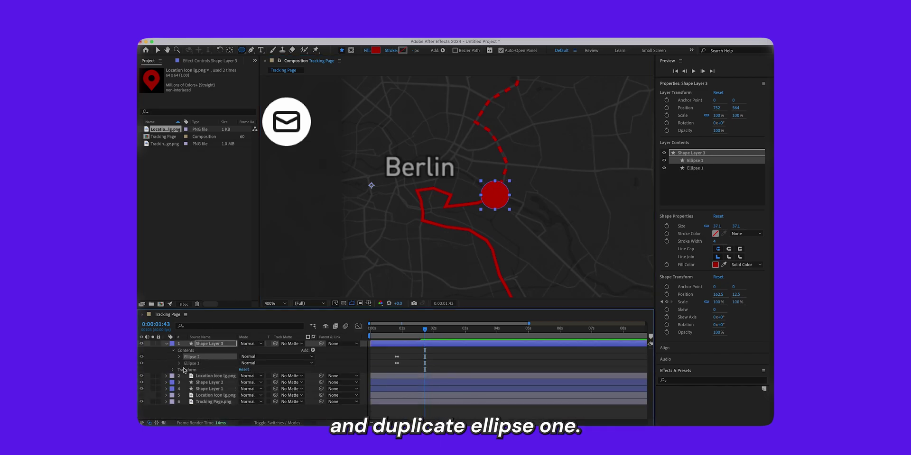
click(179, 363)
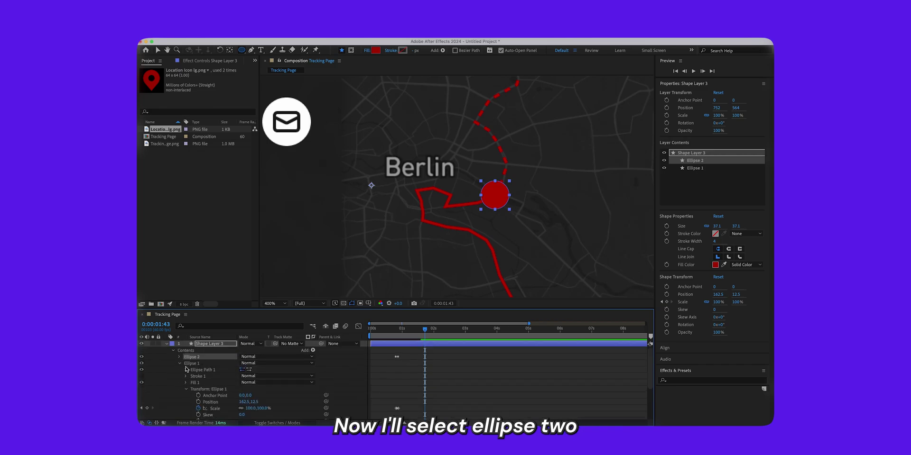
click(179, 363)
click(180, 357)
scroll(211, 375, down, 1)
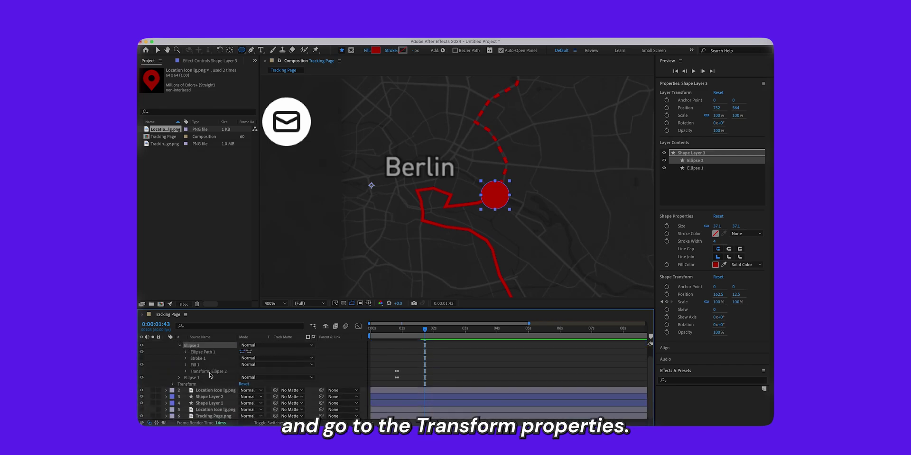
click(186, 372)
scroll(212, 382, down, 1)
At 0:00:00:53, set Ellipse 2's Scale to 160% and add an Opacity keyframe at 100%.
key(j)
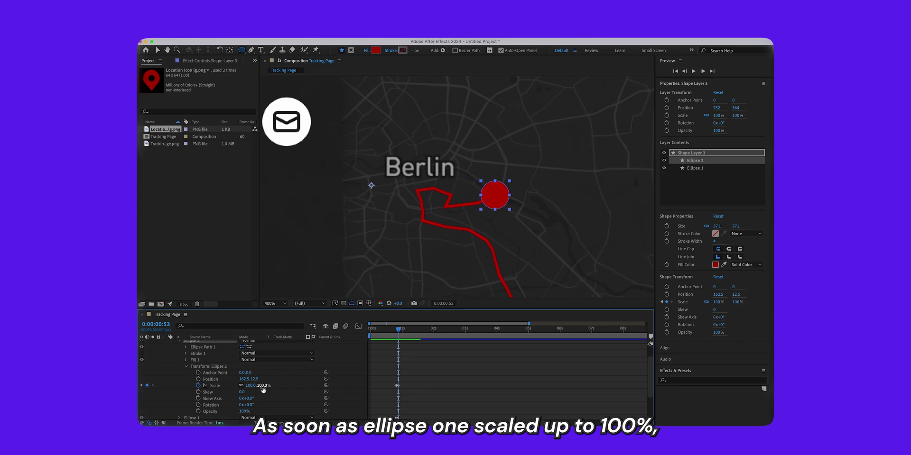
click(141, 386)
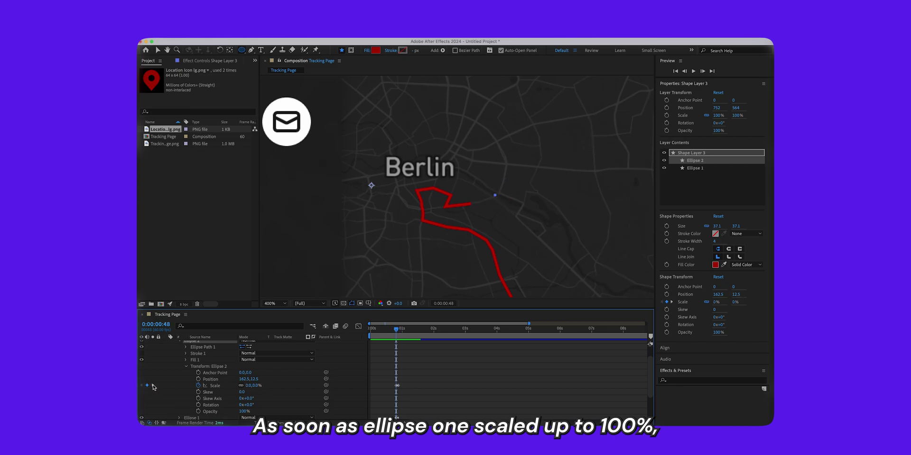
click(153, 386)
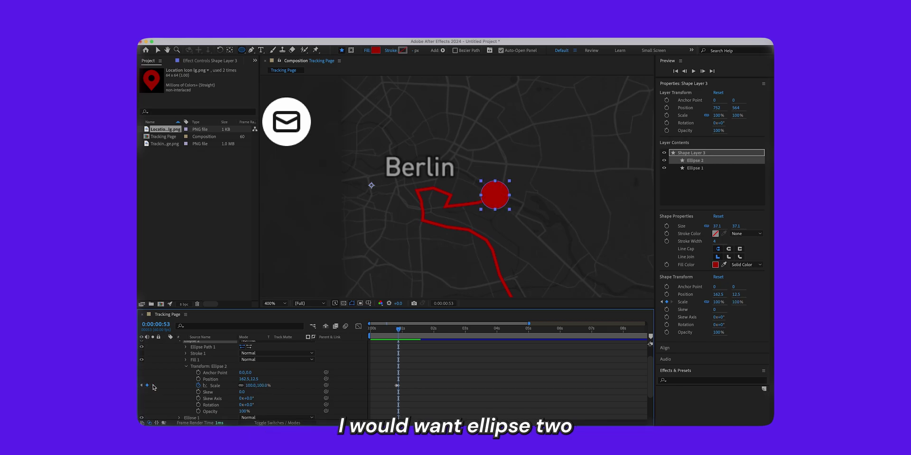
click(265, 386)
text(160)
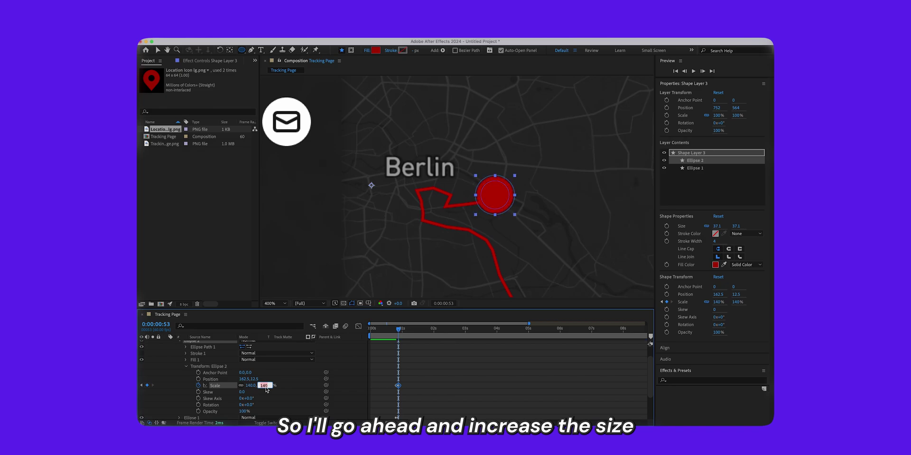
click(198, 412)
scroll(191, 396, down, 1)
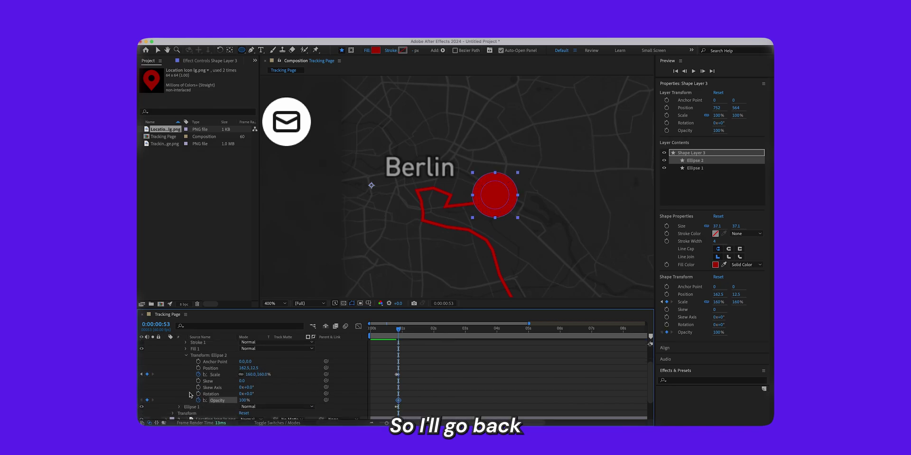
Go back to the Scale keyframe at 0:00:00:48 and add an Opacity keyframe of 0% to Ellipse 2.
click(141, 374)
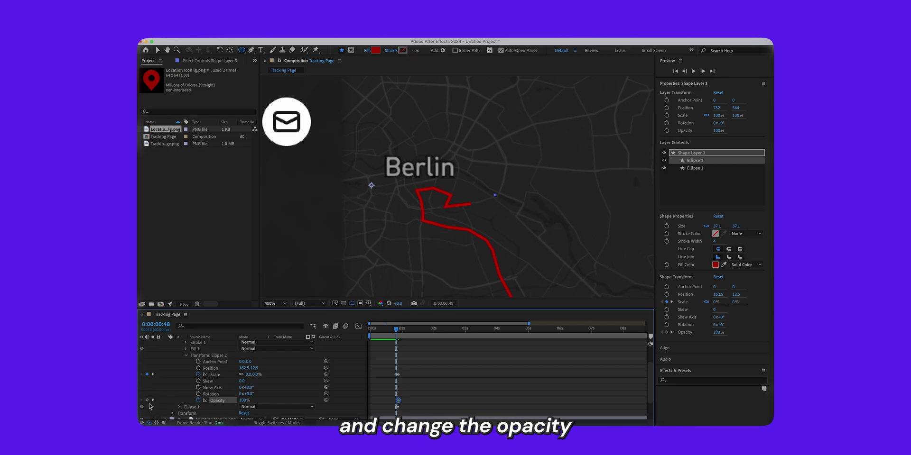
click(148, 400)
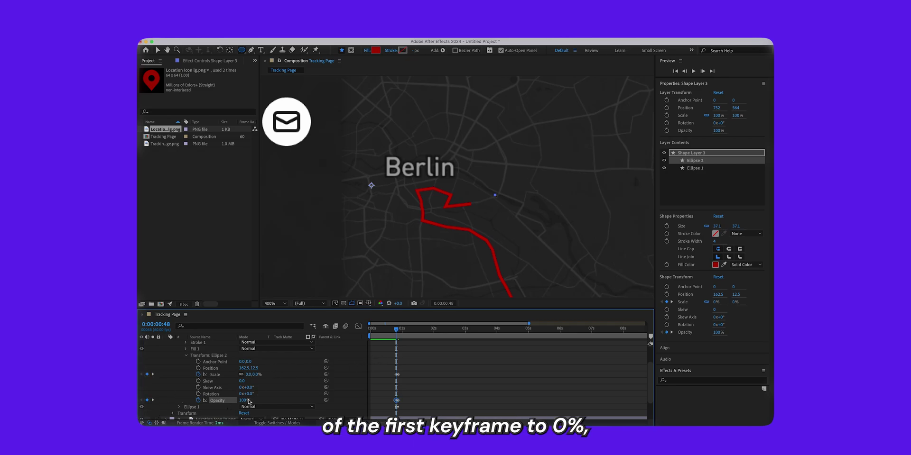
drag(247, 403, 200, 405)
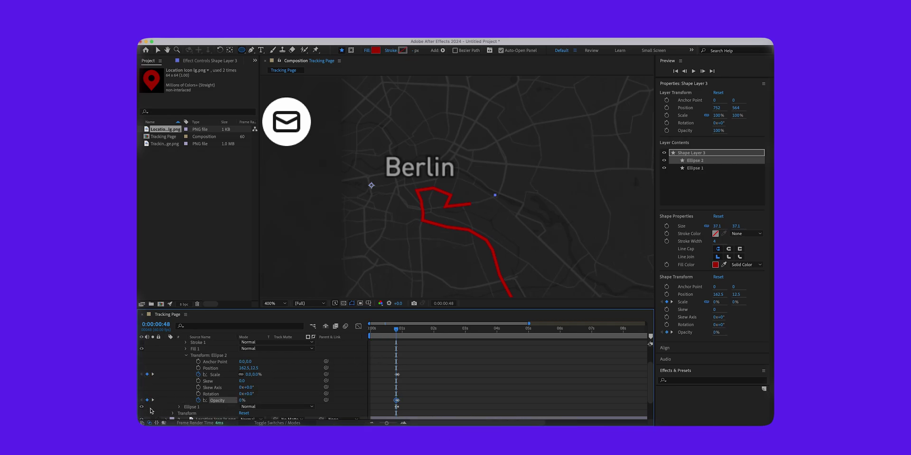
Change Ellipse 2's Opacity keyframe at 0:00:00:53 to 50%.
click(153, 401)
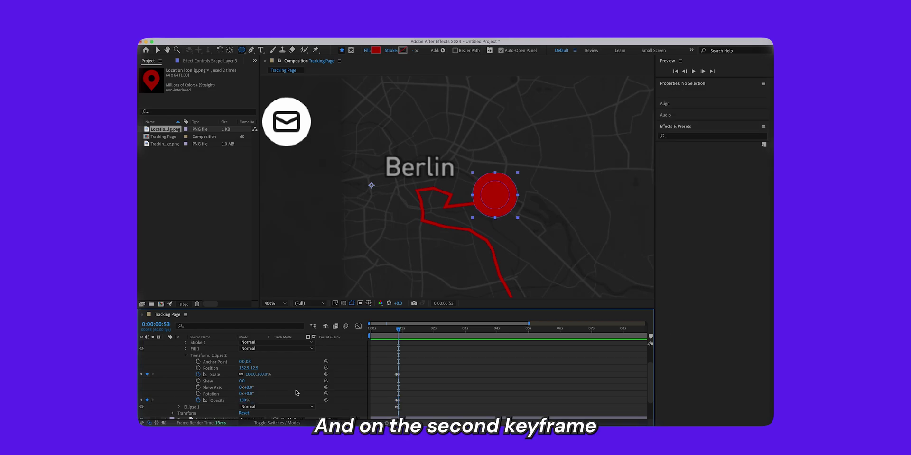
click(398, 401)
click(243, 401)
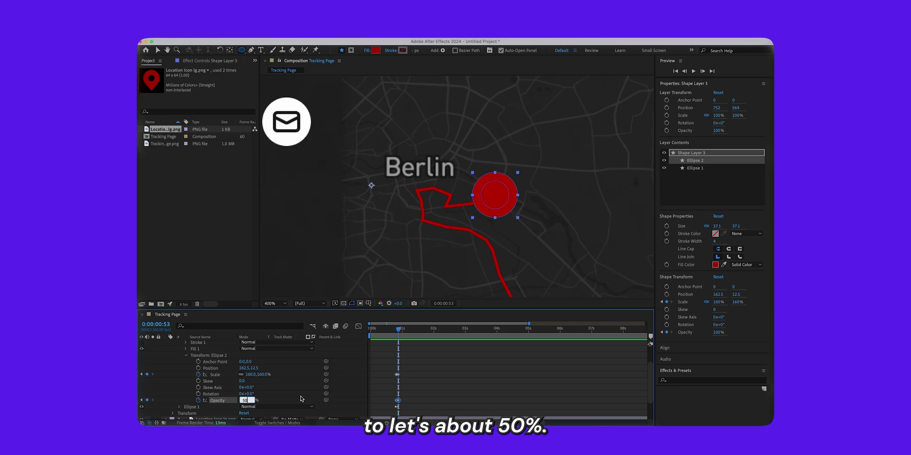
key(Return)
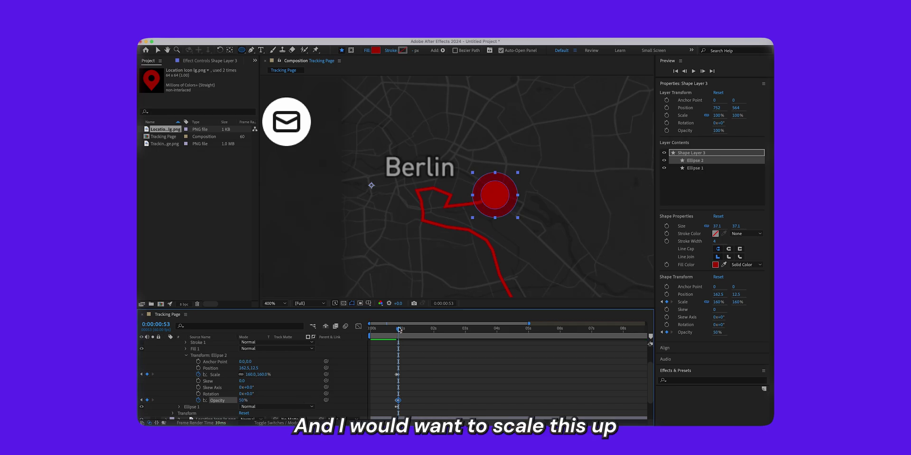
At 0:00:00:57, set Ellipse 2's Opacity to 0% and its Scale to 200%.
drag(400, 331, 403, 332)
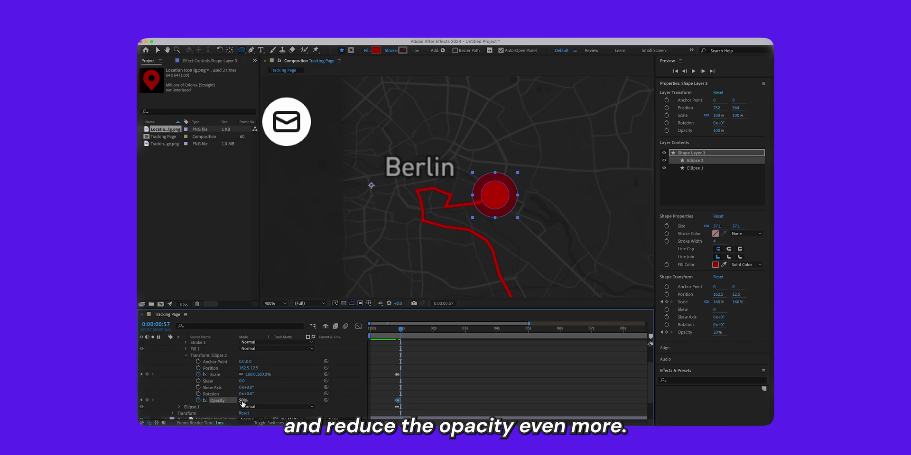
drag(242, 404, 235, 402)
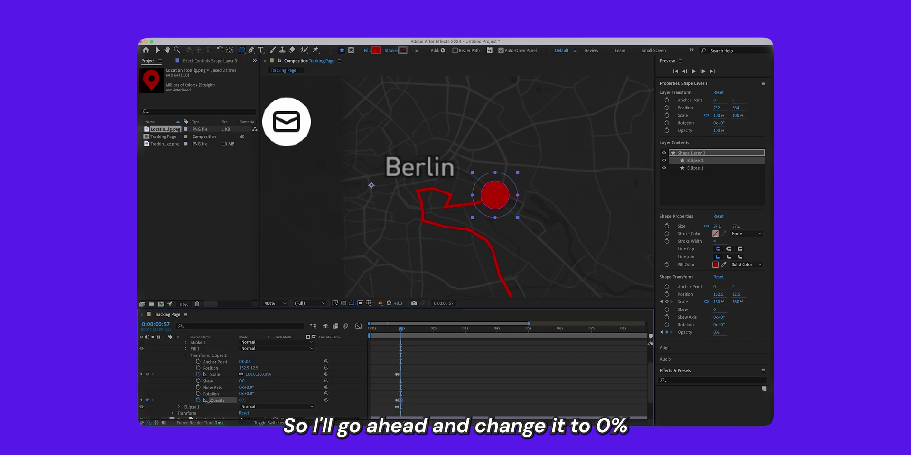
click(265, 375)
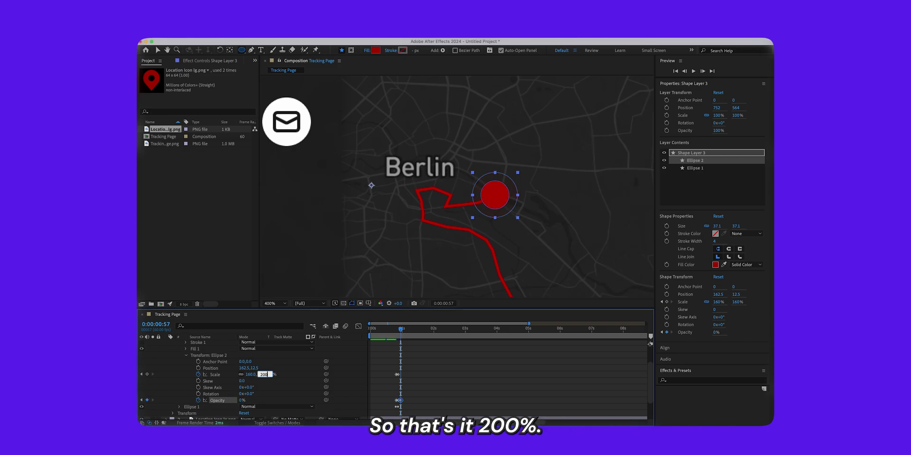
text(200)
key(Return)
Show only Shape Layer 3's keyframed properties, copy Ellipse 2's Scale and Opacity keyframes, and paste them four times at regular intervals from 0:00:01:06.
drag(401, 334, 406, 336)
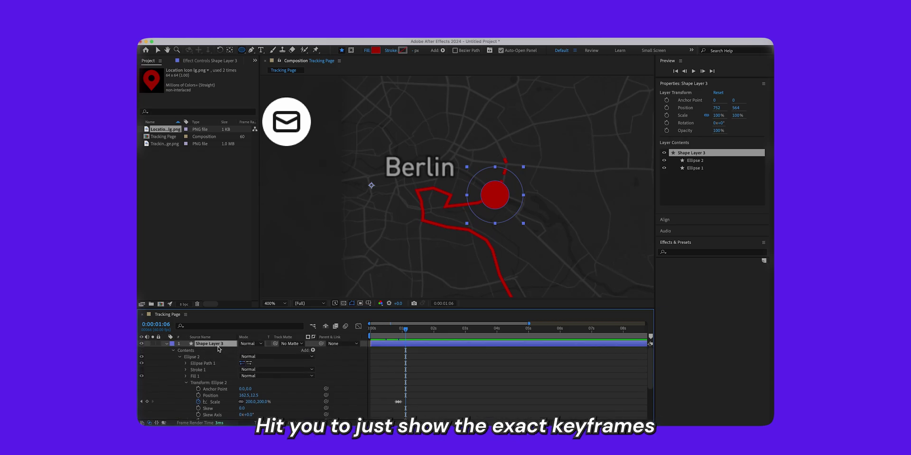
key(u)
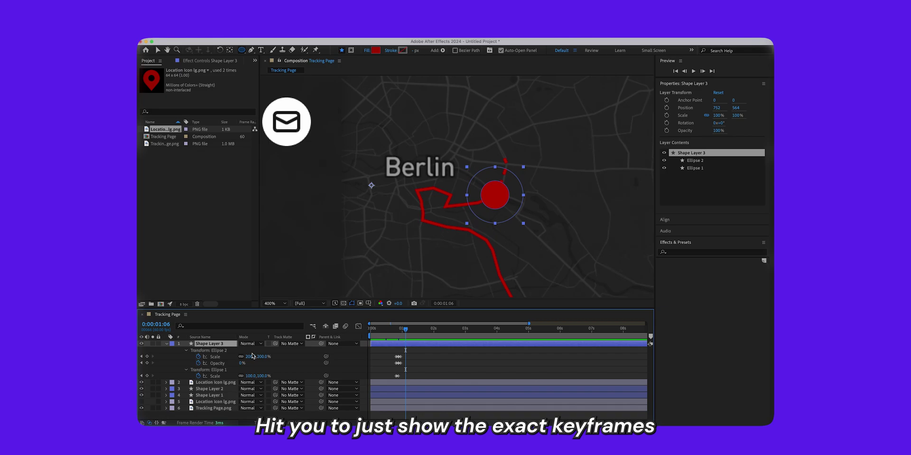
drag(415, 354, 388, 369)
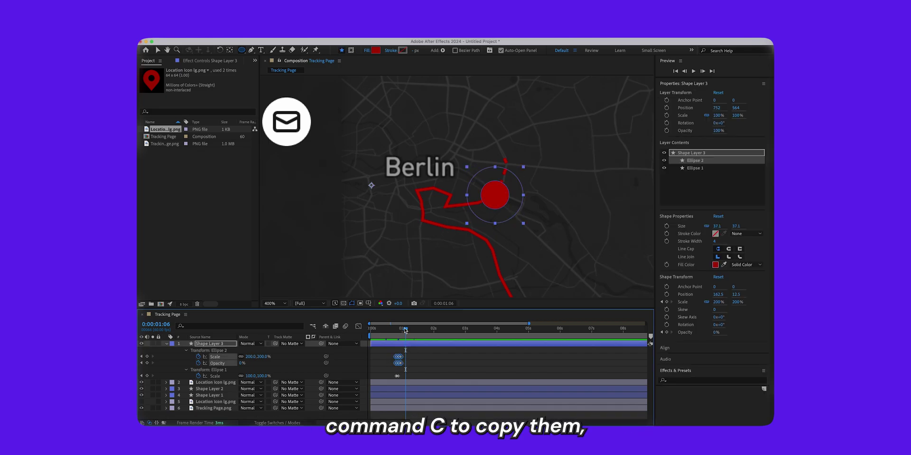
click(405, 331)
drag(405, 331, 404, 331)
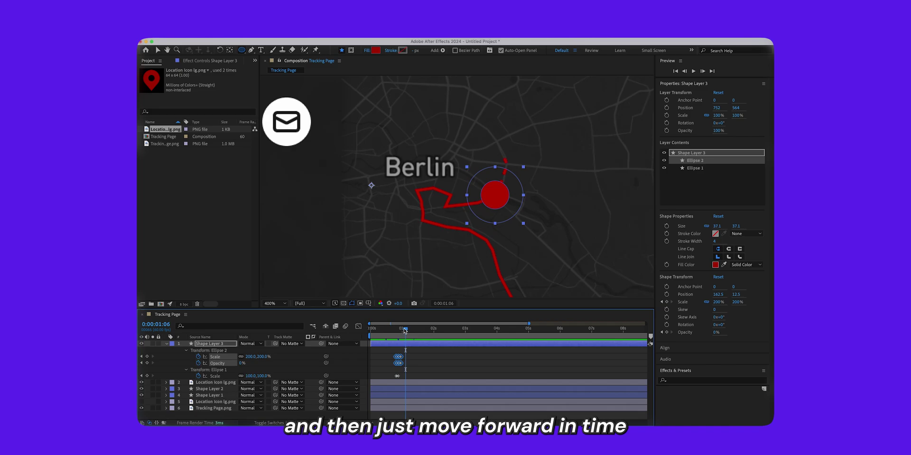
key(super+v)
drag(406, 330, 437, 331)
key(ctrl+v)
key(ctrl+v)
key(ctrl+v)
Play the composition from the start in an enlarged view to check the repeated pulse around the circle.
key(Home)
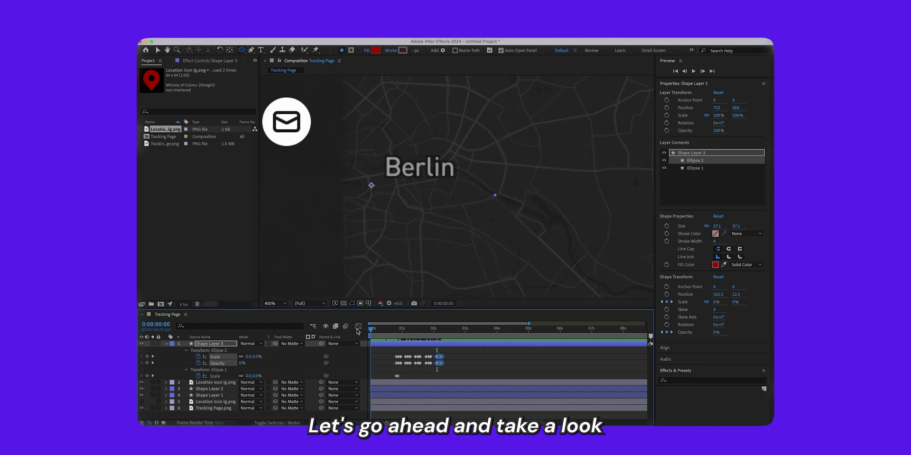
key(grave)
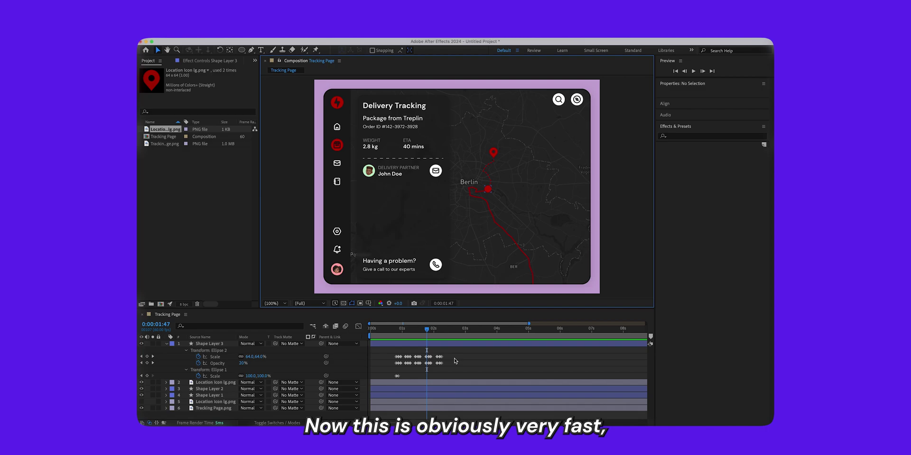
Stretch all of Ellipse 2's Scale and Opacity keyframes proportionally so the last ones fall just before the six-second mark.
drag(454, 353, 391, 375)
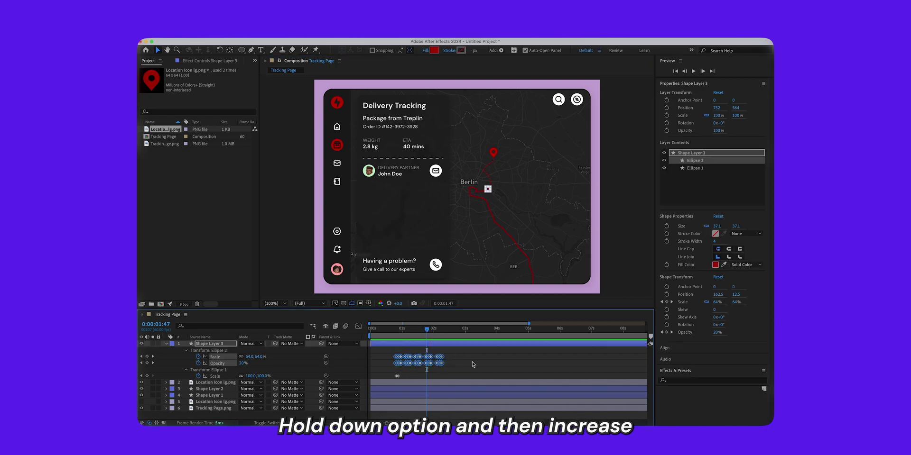
drag(444, 365, 553, 363)
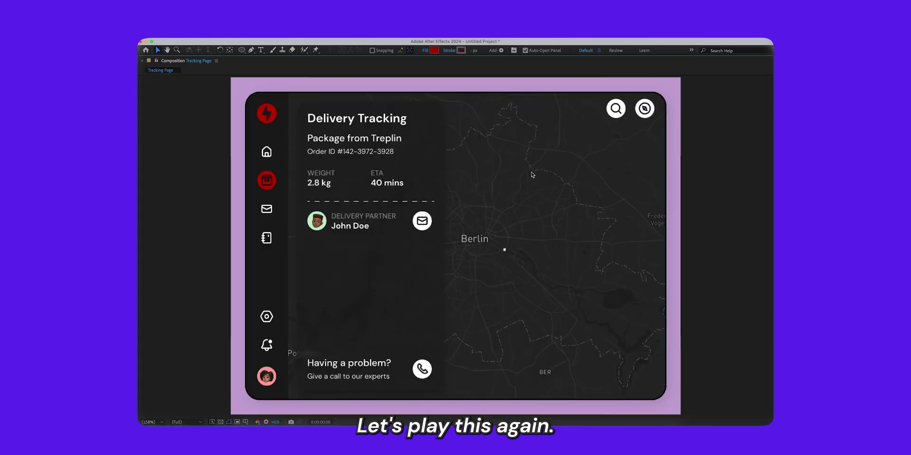